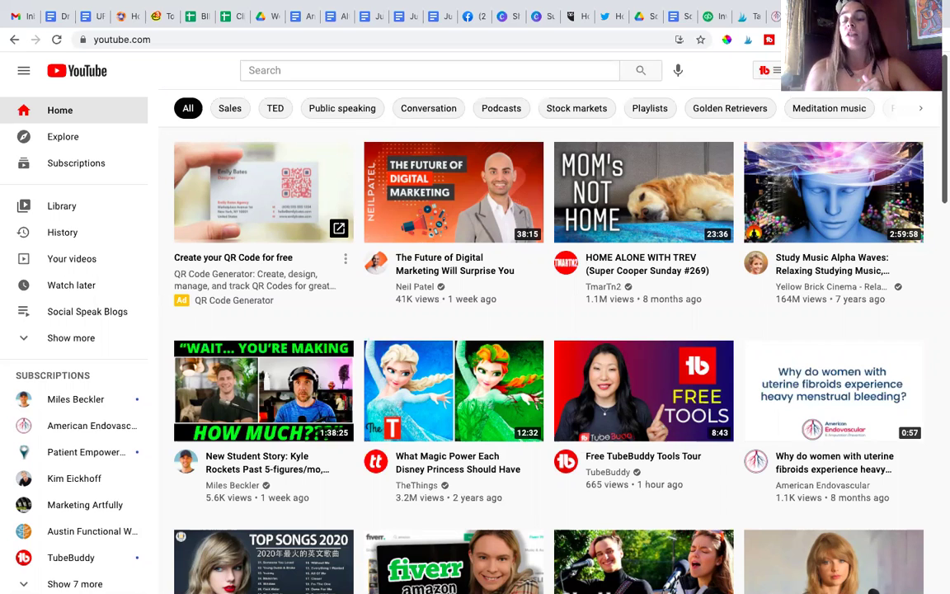
# Start a new video upload on the channel and choose the file zoom_0.mp4.
pyautogui.click(811, 71)
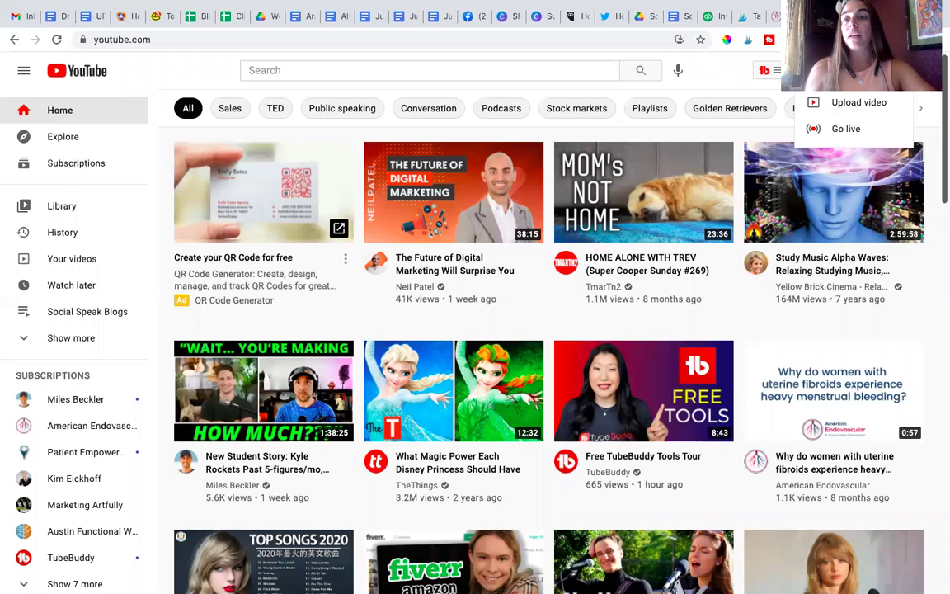
pyautogui.click(837, 102)
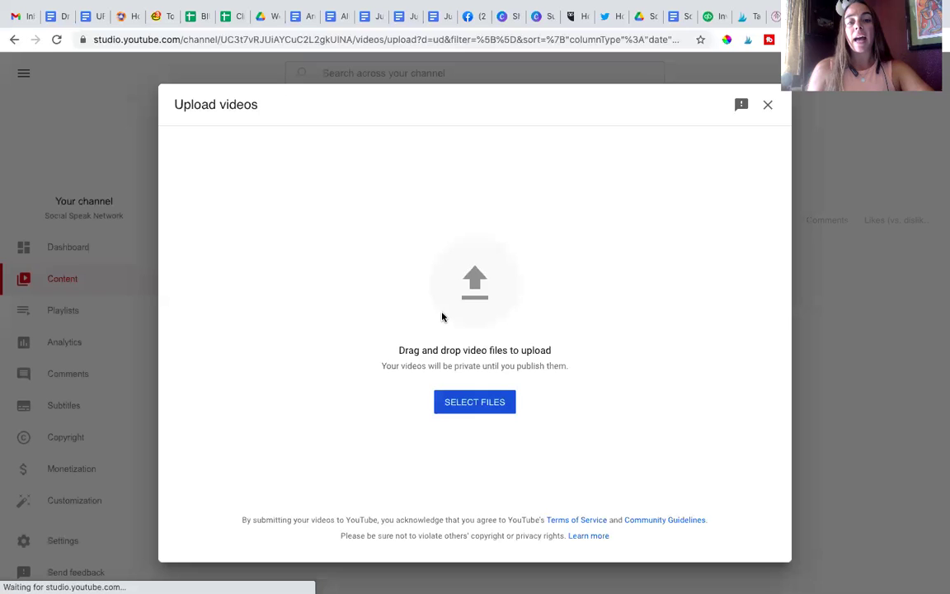
pyautogui.click(481, 410)
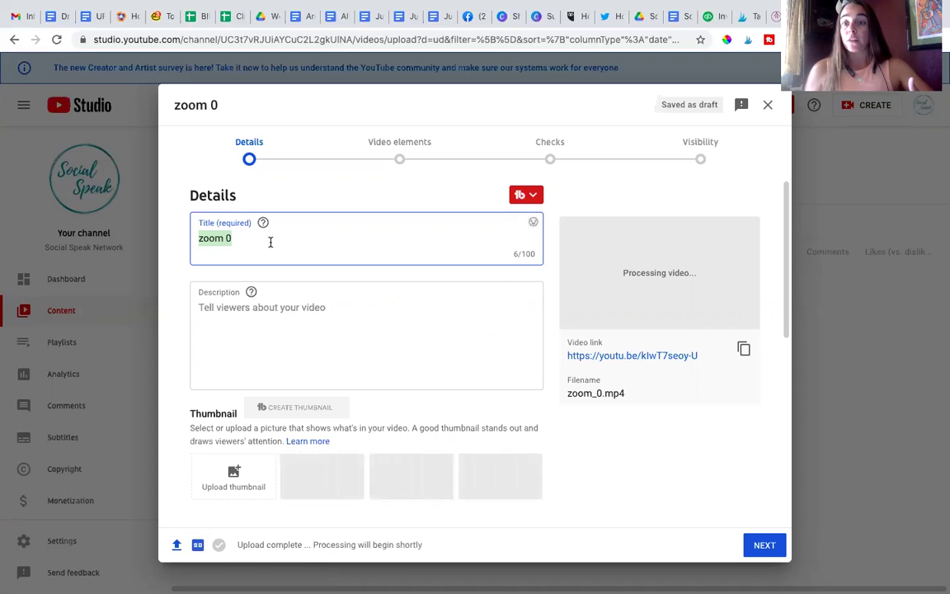
# Replace the video title with "How to create custom images in Canva".
pyautogui.write('H')
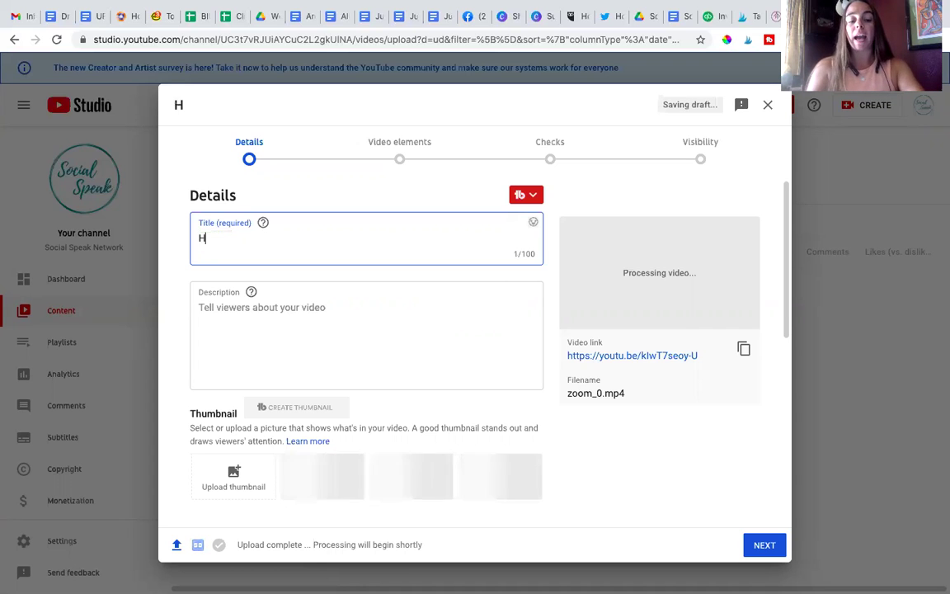
pyautogui.write('ow to create')
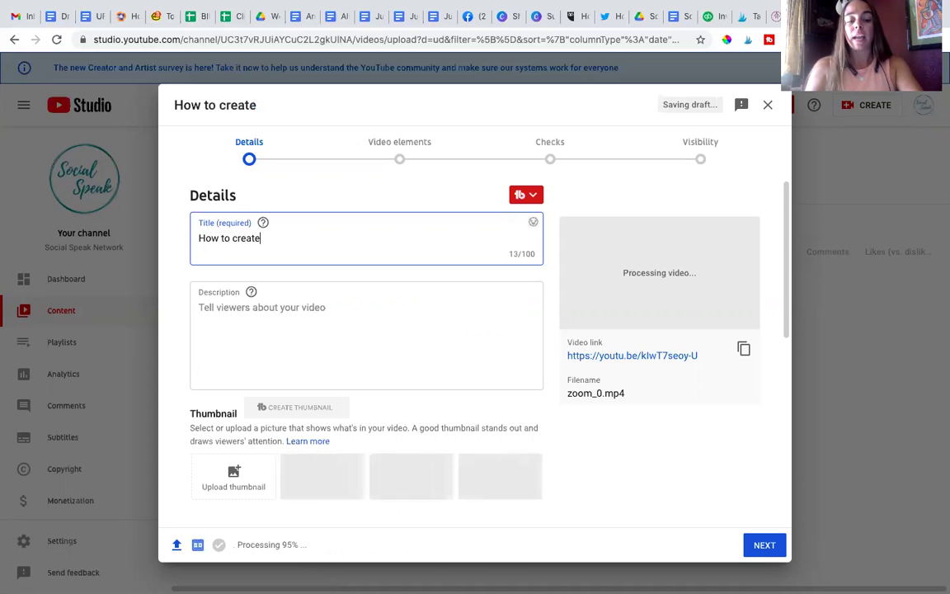
pyautogui.write(' custom ima')
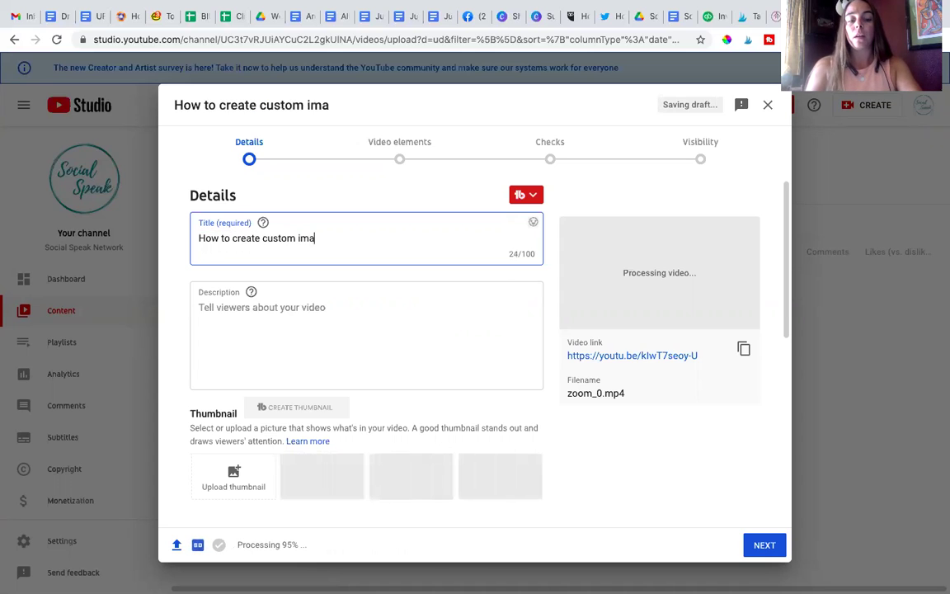
pyautogui.write('ges in Canva')
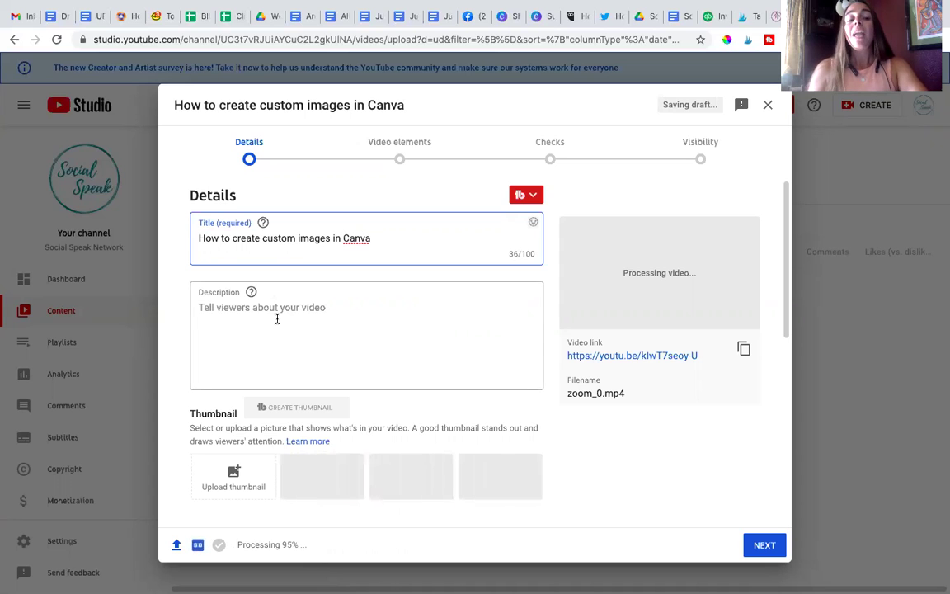
# Describe the video as "In this video you will learn how to create custom images in Canva building a brand with your digital marketing.".
pyautogui.click(275, 320)
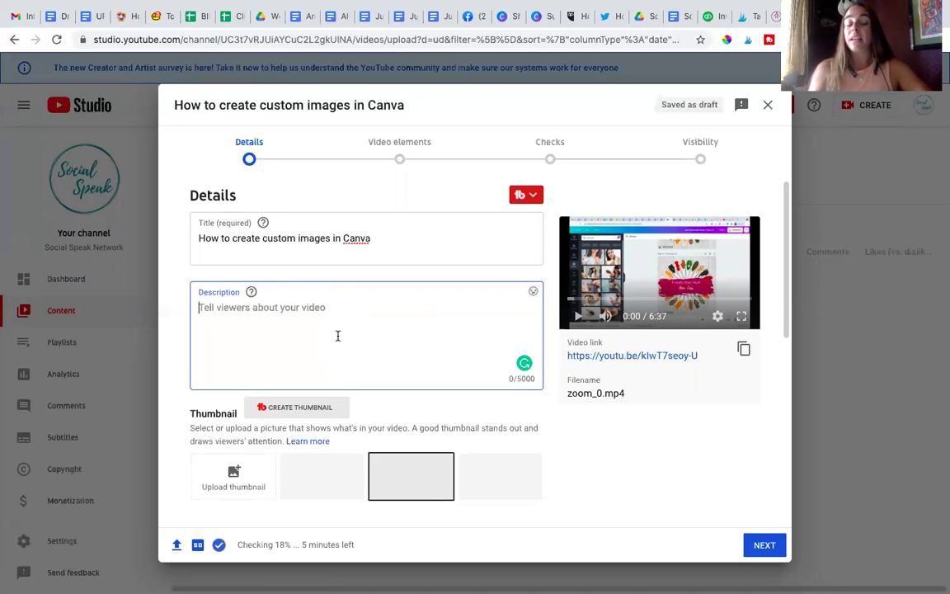
pyautogui.write('In this video you will learn how ')
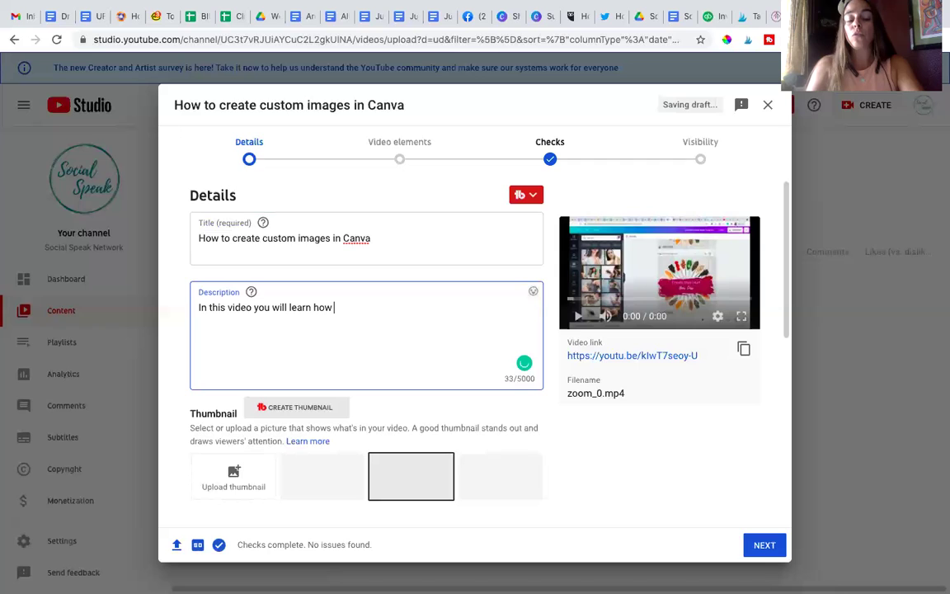
pyautogui.write('to create custom images in Canva building a brand wit')
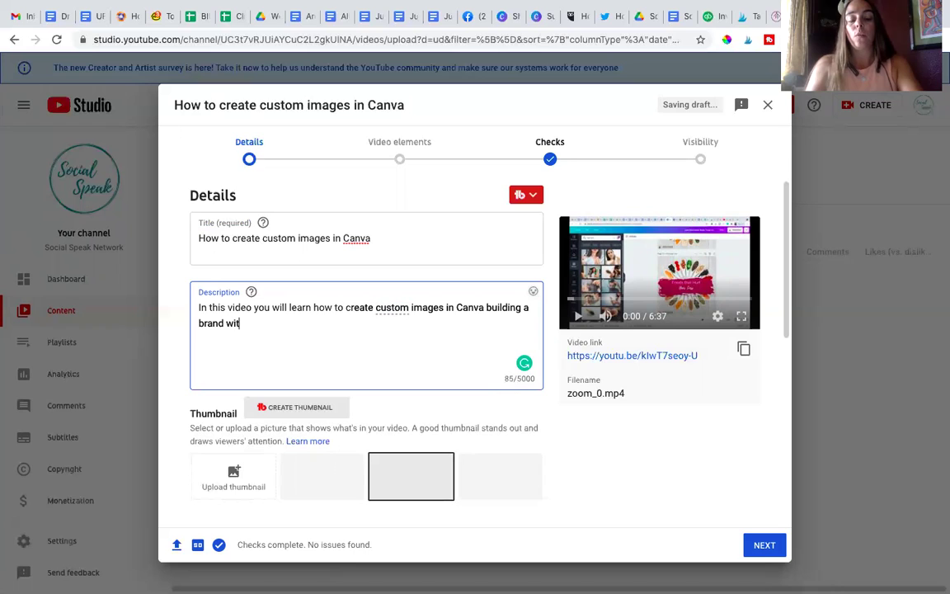
pyautogui.write(' digtial marketing.')
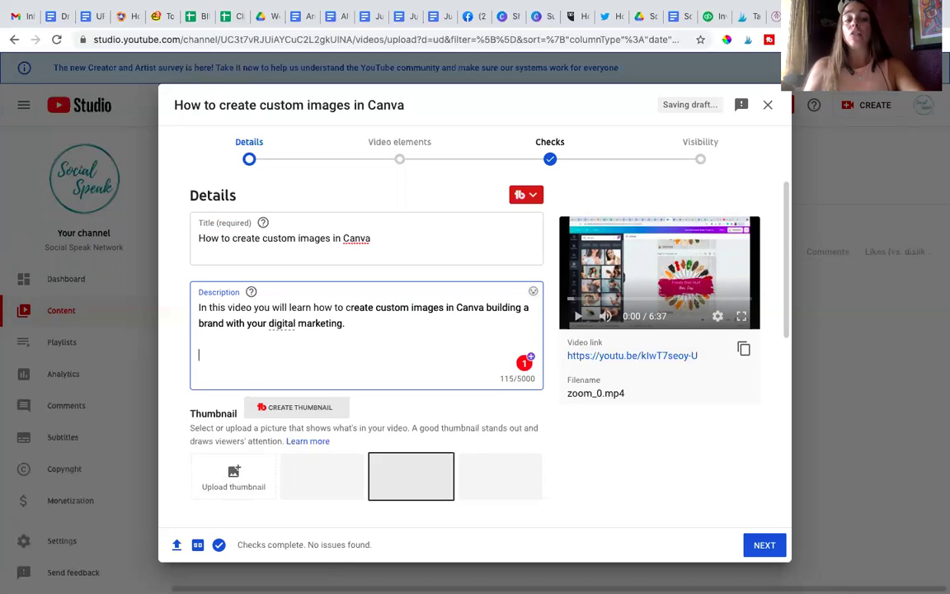
# Add the line "To learn more visit our blog at" to the description and accept the suggested comma after "video".
pyautogui.write('To learn more visi')
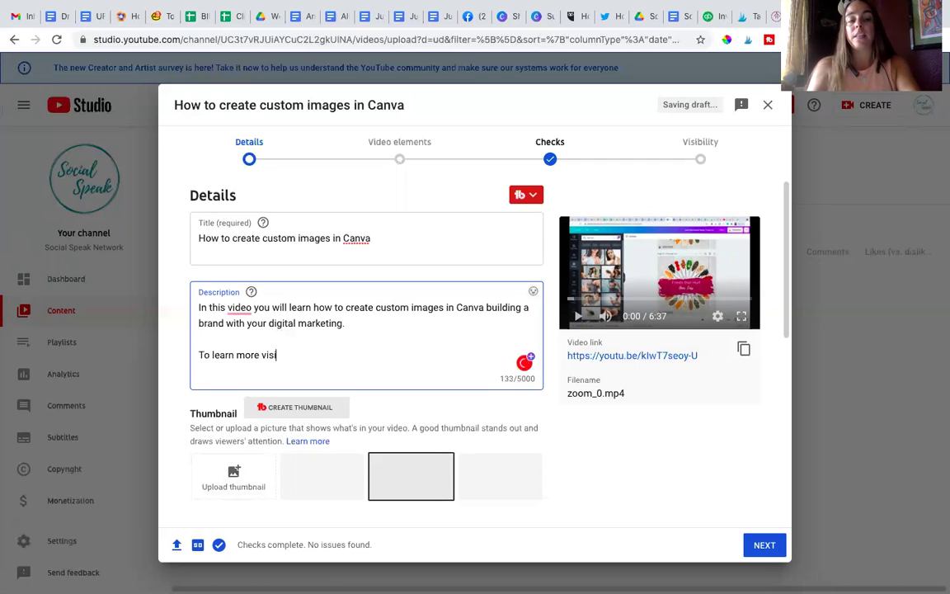
pyautogui.write('t our blog at')
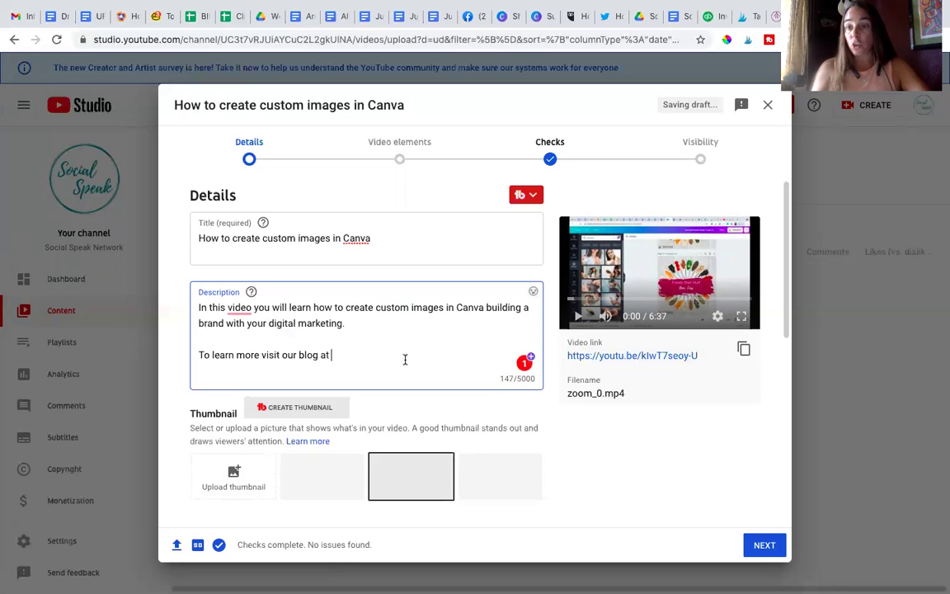
pyautogui.moveTo(239, 310)
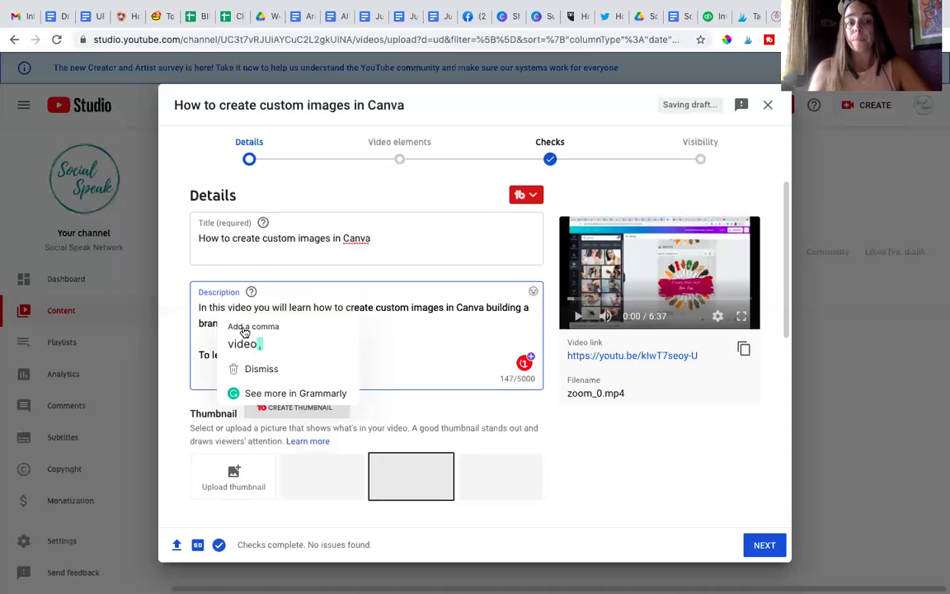
pyautogui.click(245, 338)
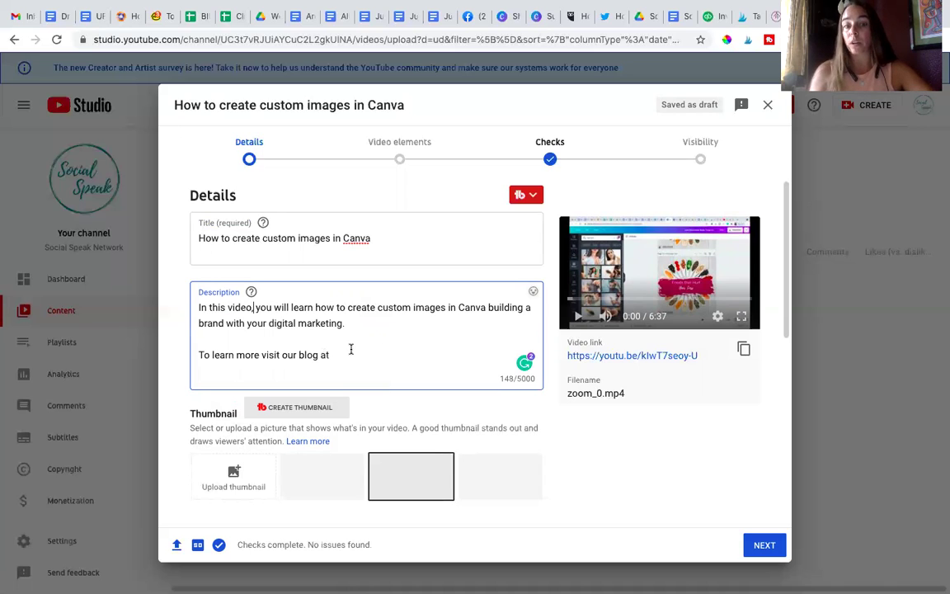
# Switch to Canva, close the template preview to look through all your designs, and return to the YouTube upload.
pyautogui.scroll(-1, 351, 350)
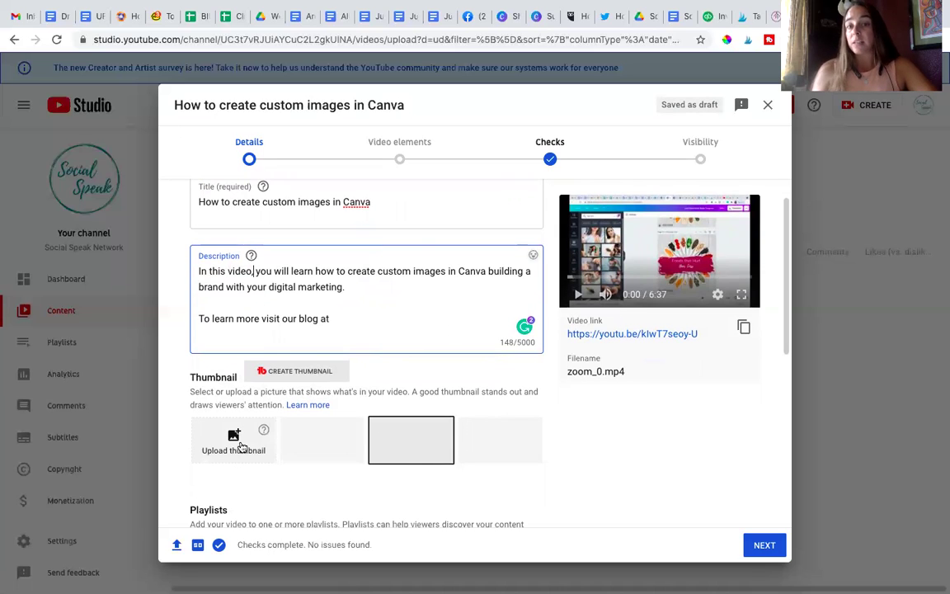
pyautogui.click(502, 18)
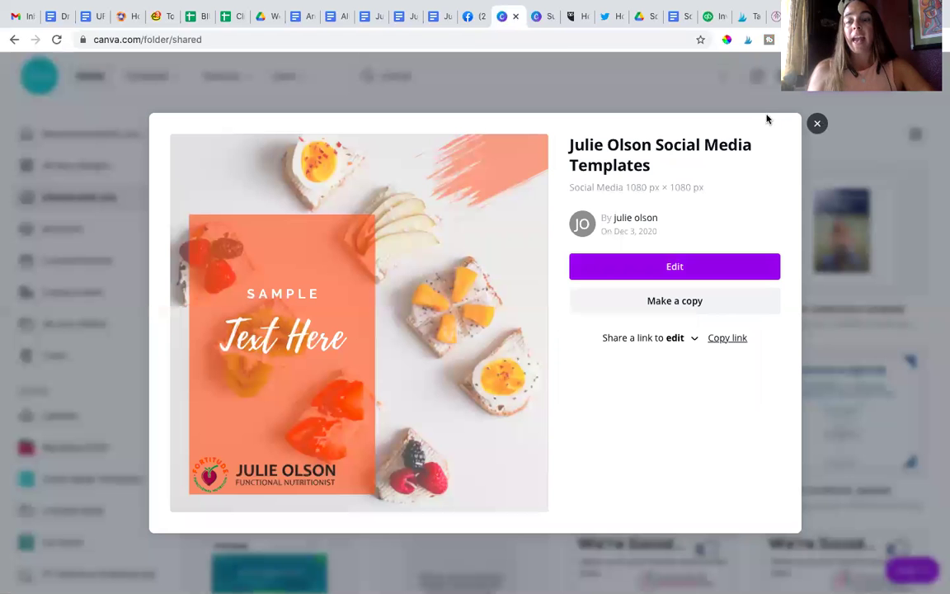
pyautogui.click(814, 125)
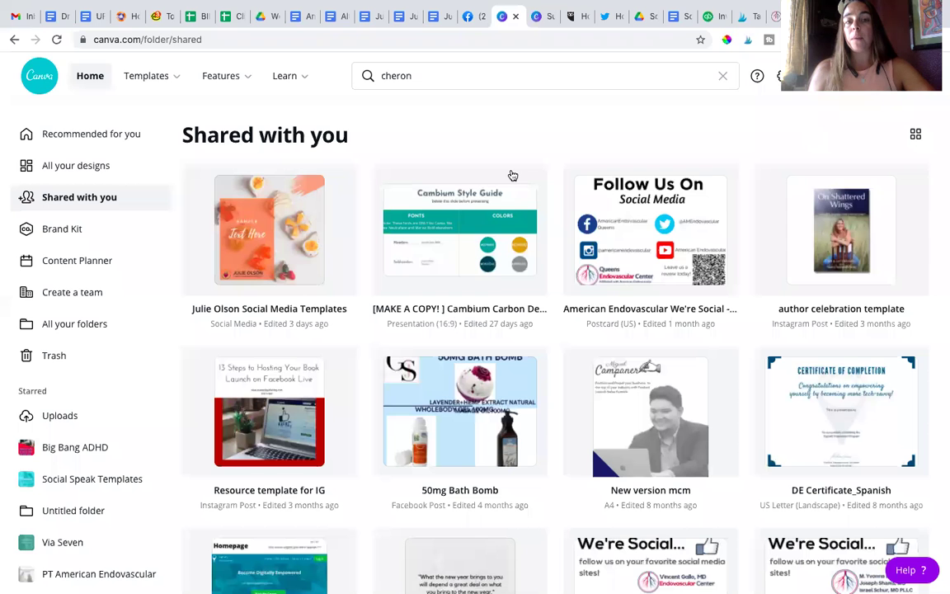
pyautogui.click(87, 165)
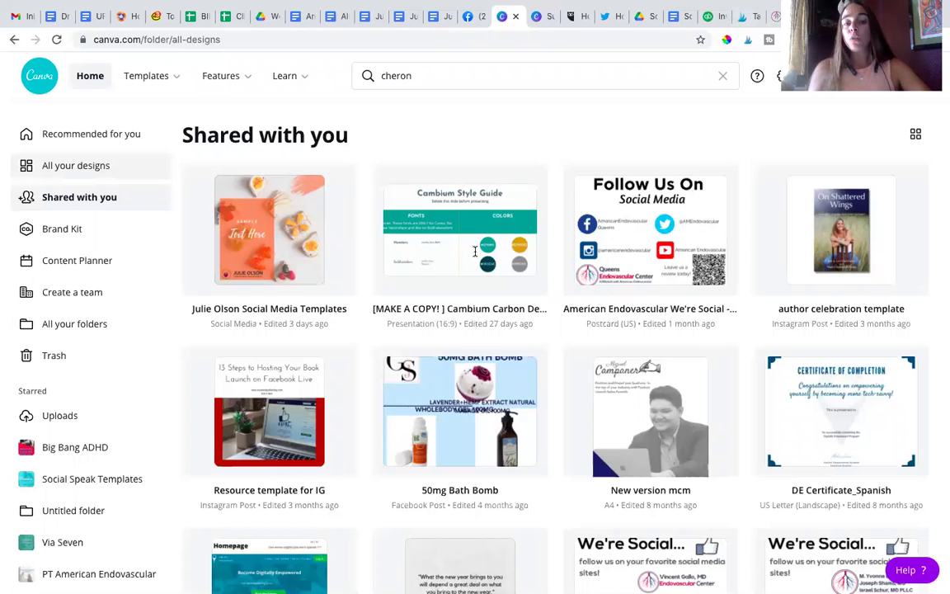
pyautogui.click(824, 16)
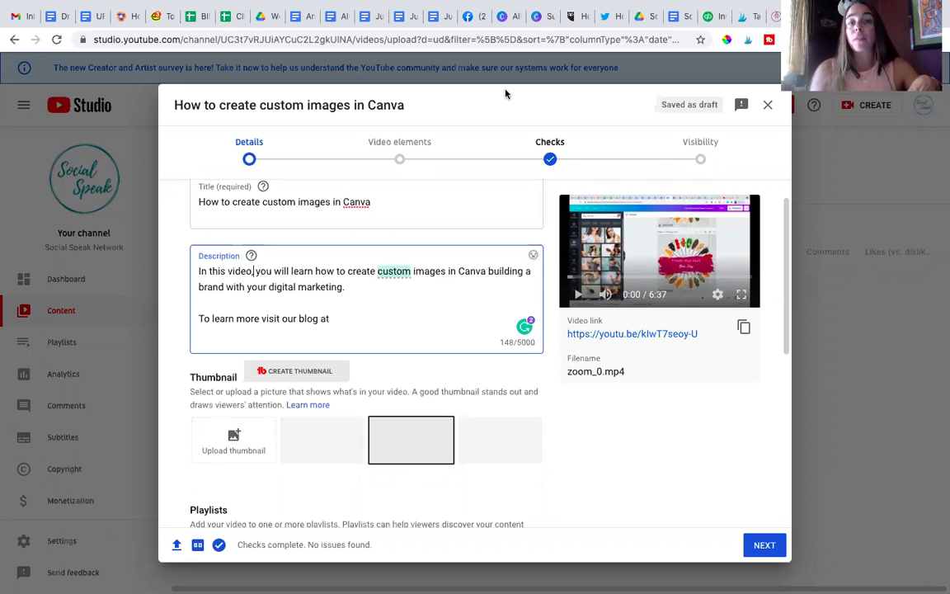
pyautogui.click(500, 16)
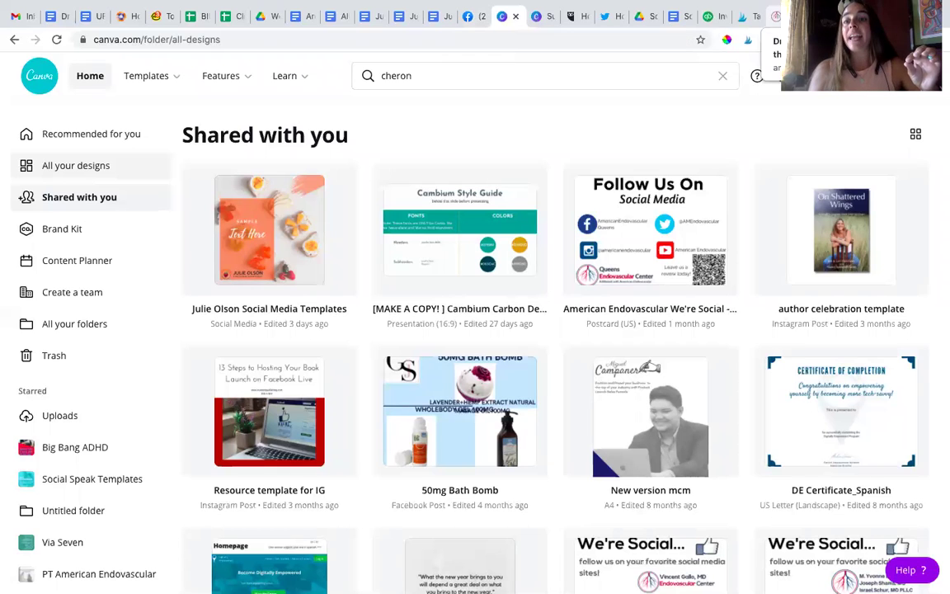
pyautogui.click(811, 17)
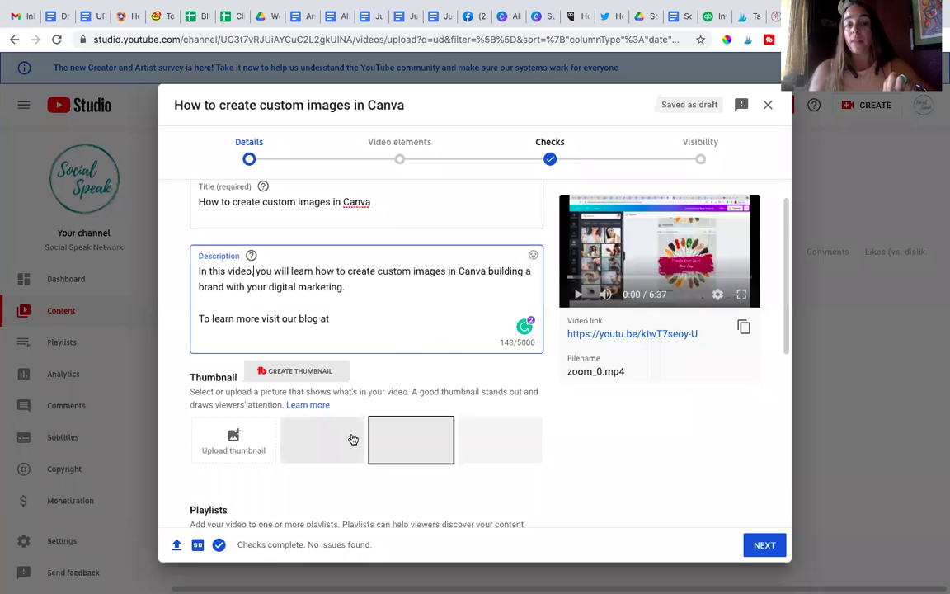
# Add the video to the Social Speak Tips playlist.
pyautogui.scroll(-1, 330, 430)
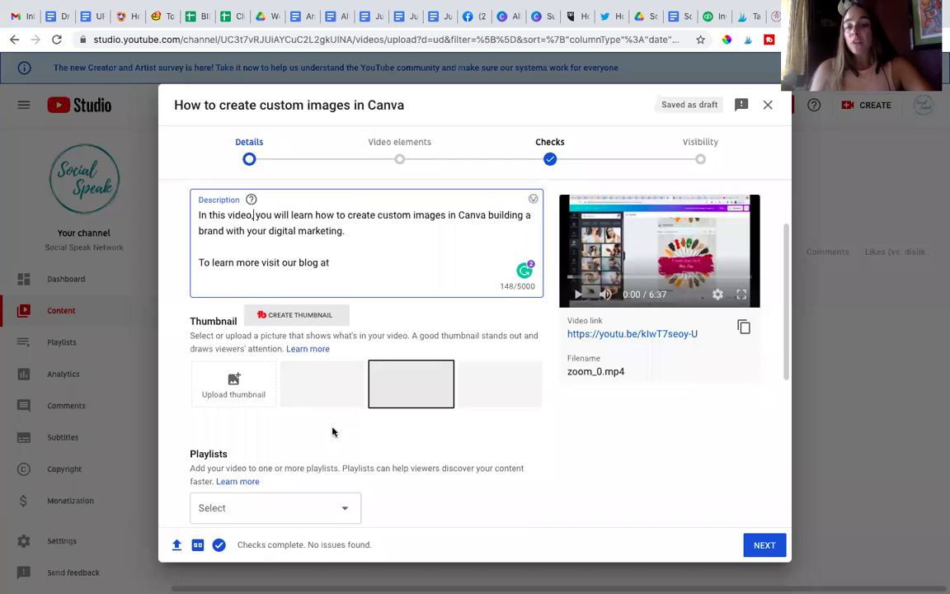
pyautogui.scroll(-1, 332, 431)
pyautogui.scroll(-1, 332, 428)
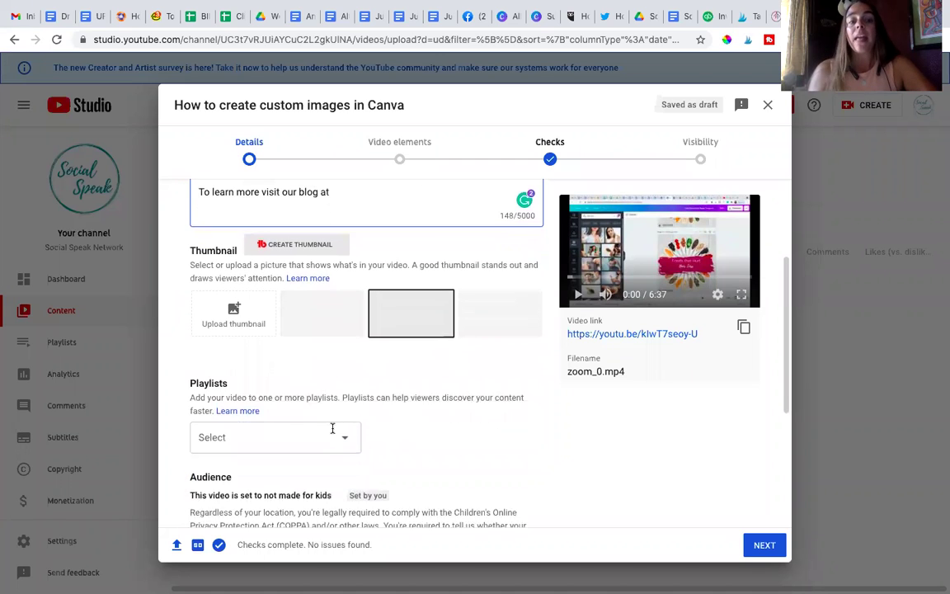
pyautogui.click(274, 431)
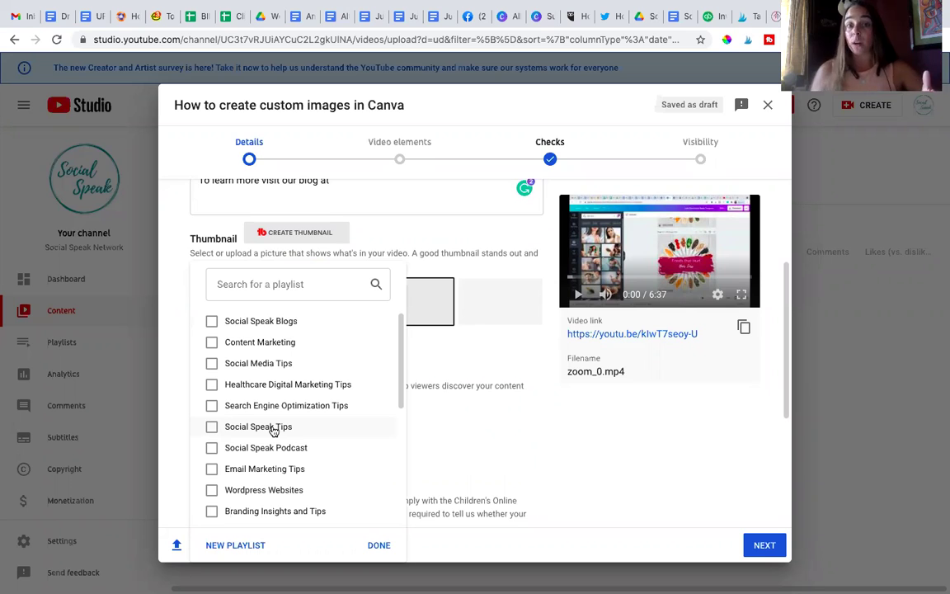
pyautogui.scroll(-2, 272, 430)
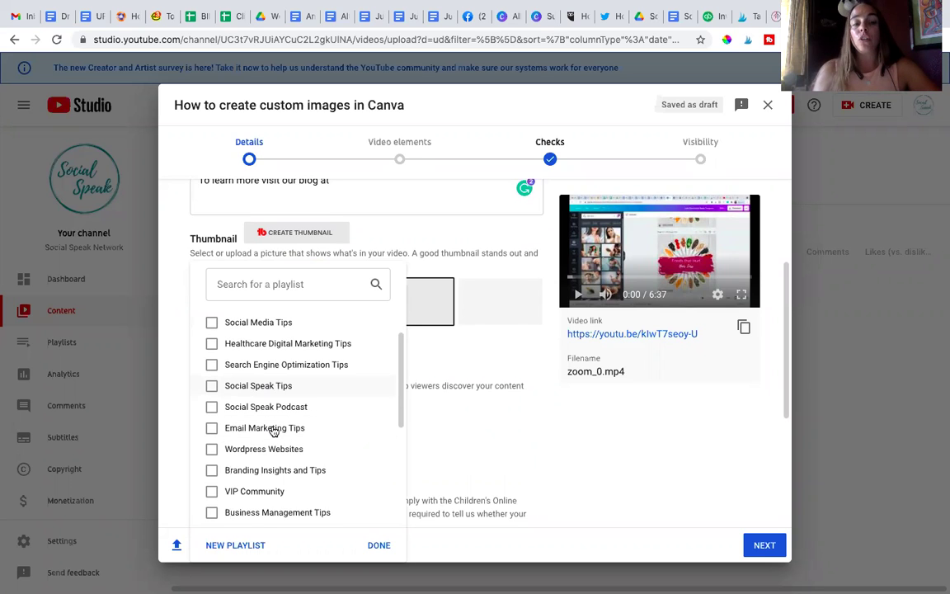
pyautogui.scroll(-1, 243, 334)
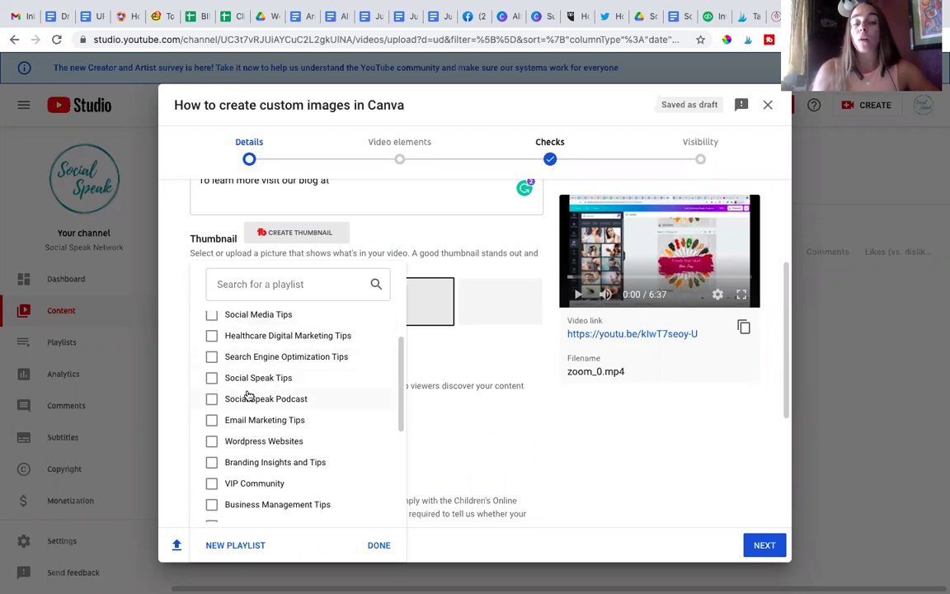
pyautogui.scroll(2, 247, 396)
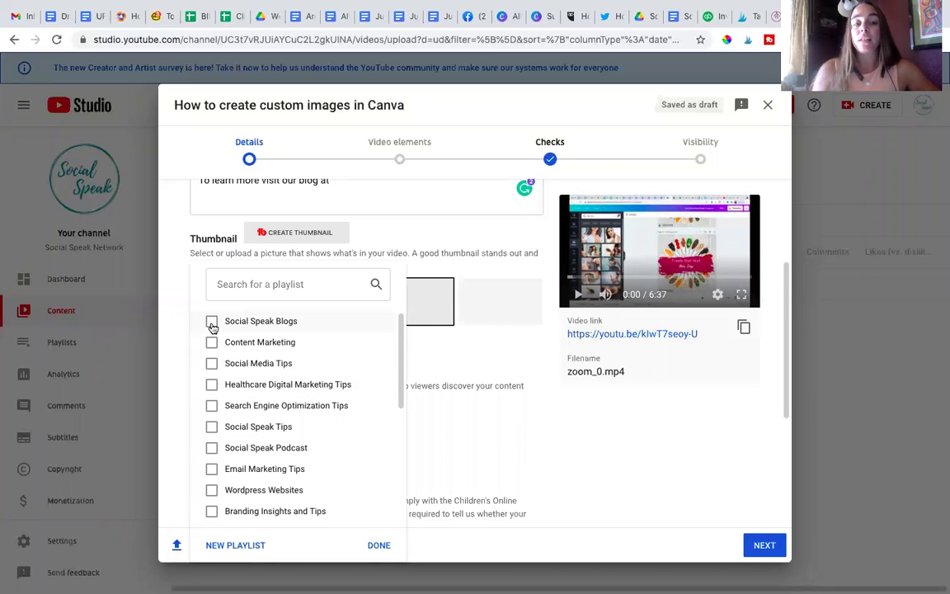
pyautogui.scroll(-3, 212, 327)
pyautogui.scroll(-5, 213, 327)
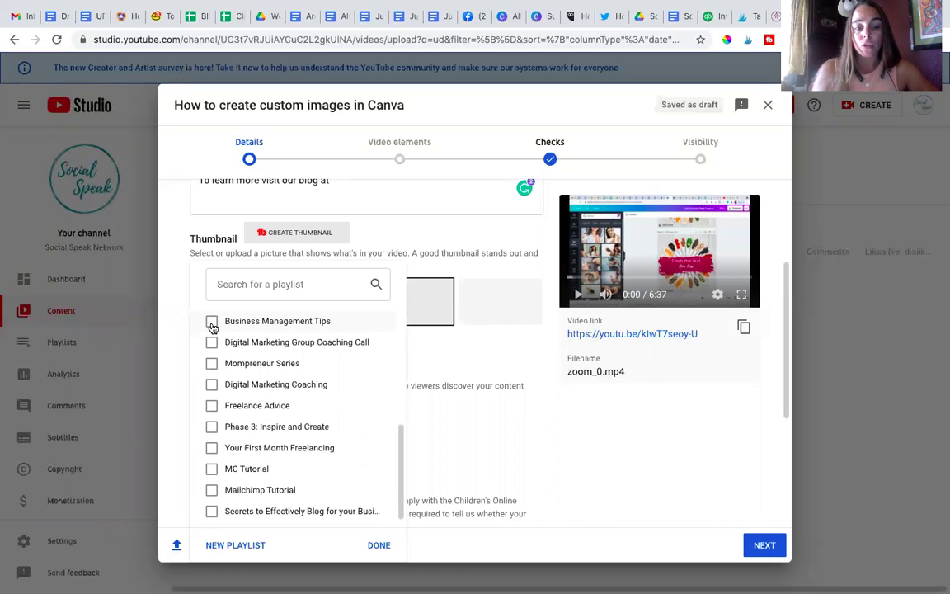
pyautogui.scroll(2, 211, 445)
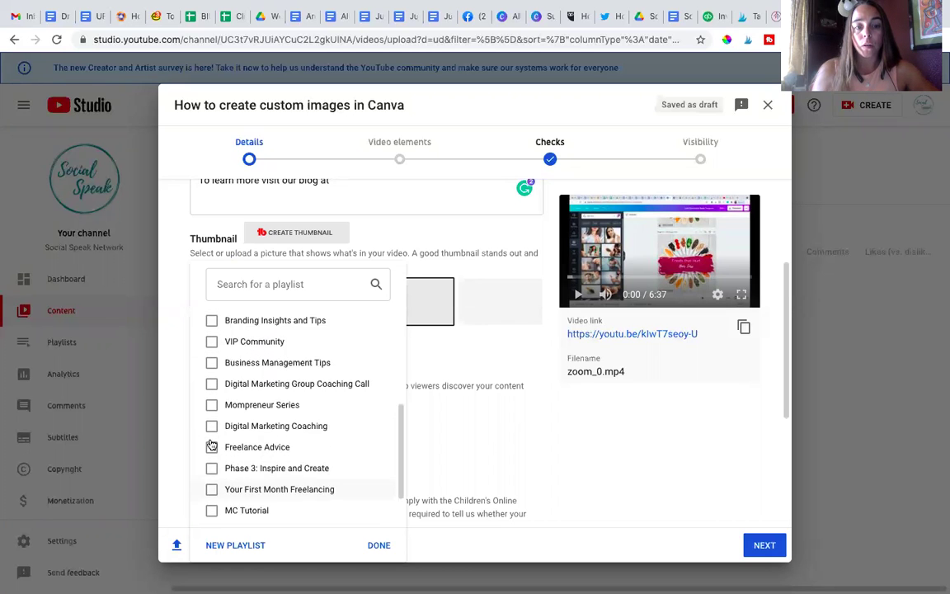
pyautogui.scroll(3, 212, 412)
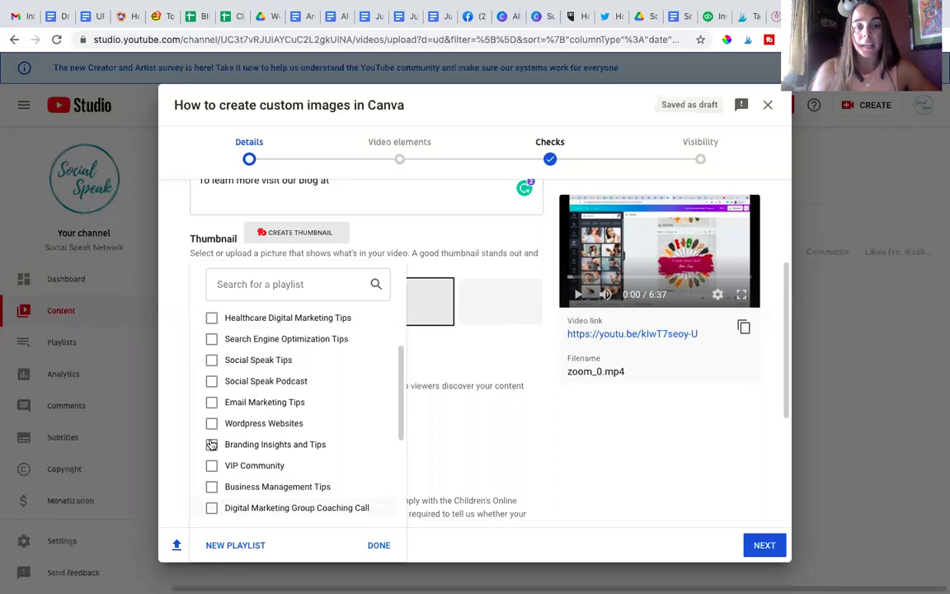
pyautogui.click(211, 365)
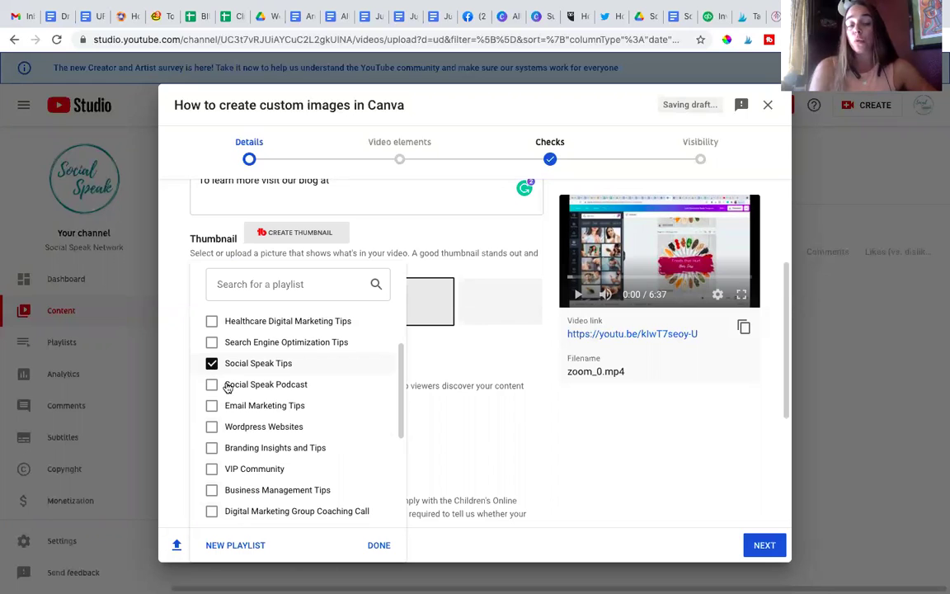
pyautogui.click(381, 546)
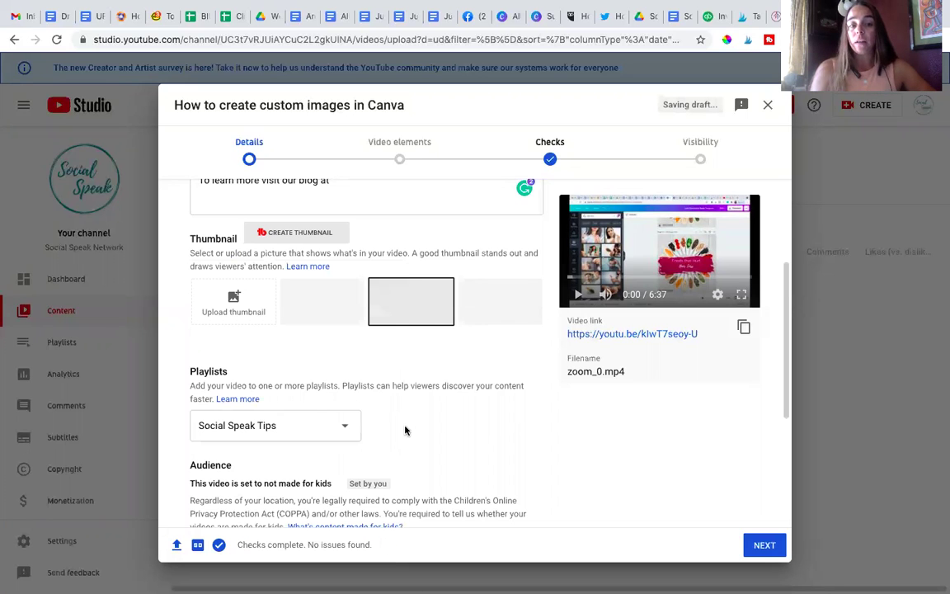
# Review the video's audience setting and expand the age restriction options to check the viewers over 18 choice.
pyautogui.scroll(-3, 405, 430)
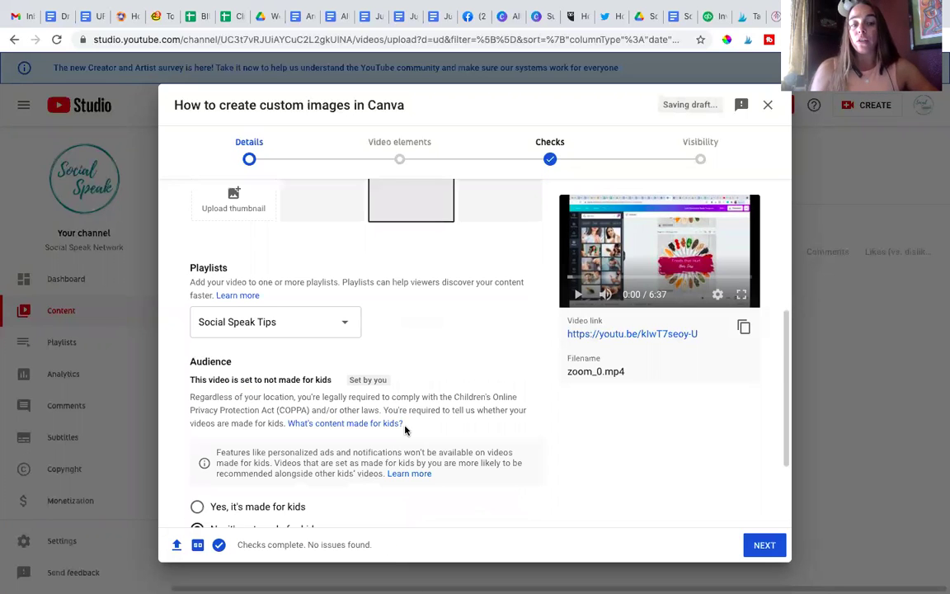
pyautogui.scroll(-3, 405, 429)
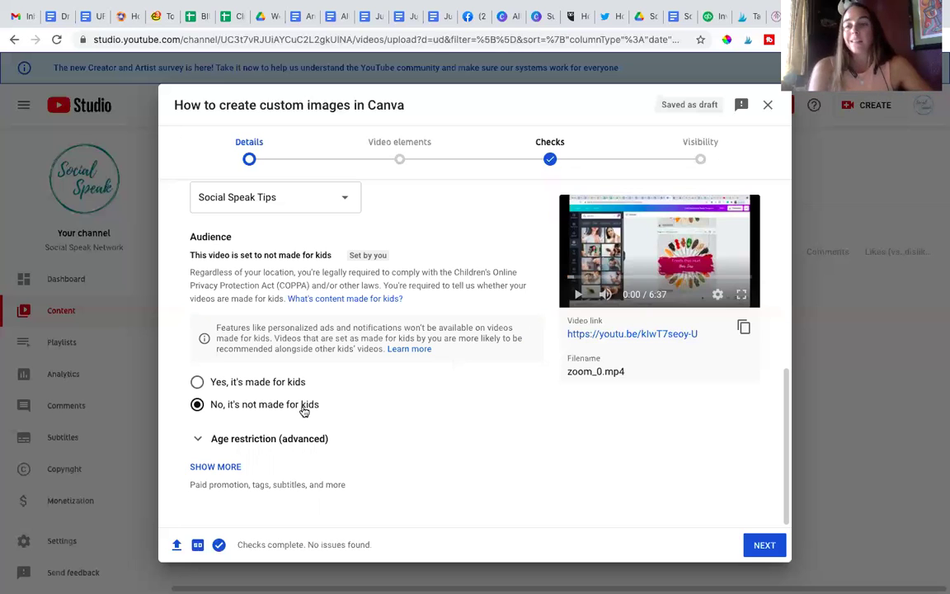
pyautogui.click(258, 439)
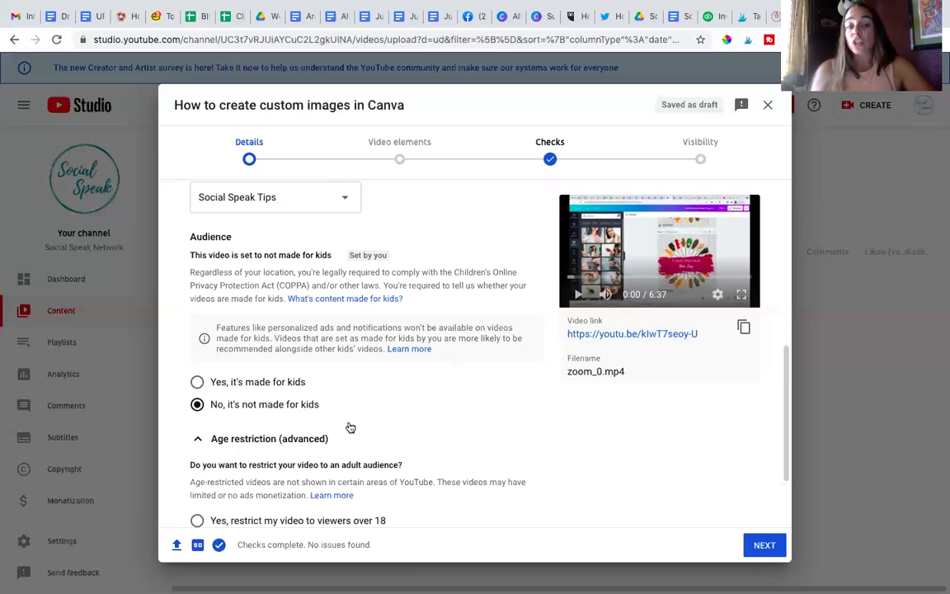
pyautogui.scroll(-1, 350, 426)
pyautogui.scroll(-1, 349, 426)
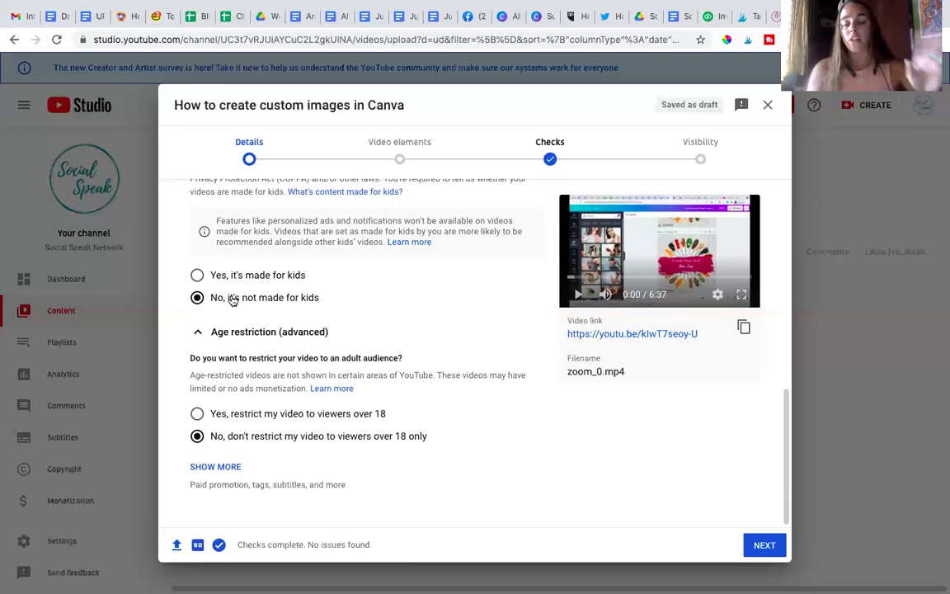
# Reveal the additional video details and add the suggested tag "canva tutorial for beginners" by looking up "canva" in the tags.
pyautogui.click(216, 466)
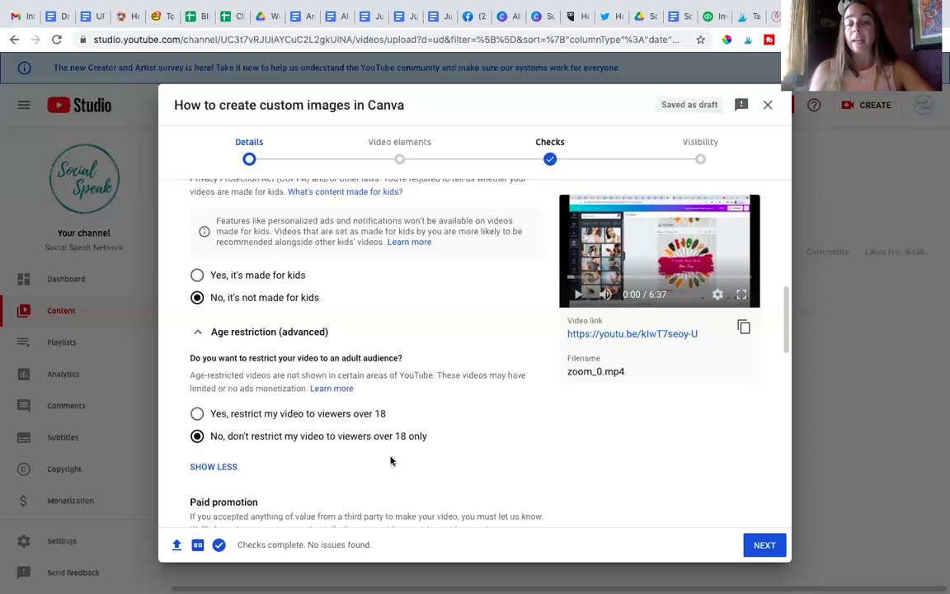
pyautogui.scroll(-2, 392, 462)
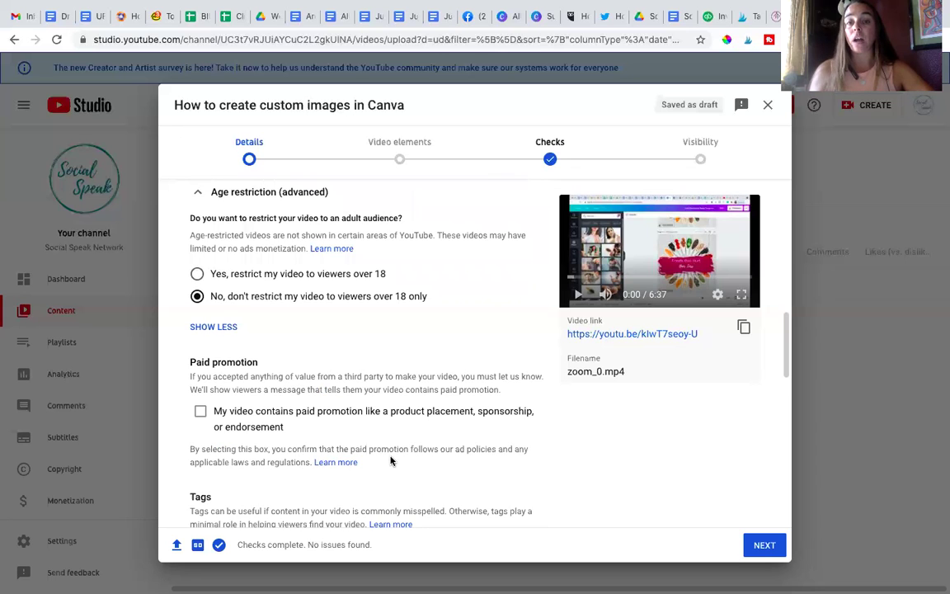
pyautogui.scroll(-1, 392, 460)
pyautogui.scroll(-1, 391, 456)
pyautogui.click(390, 460)
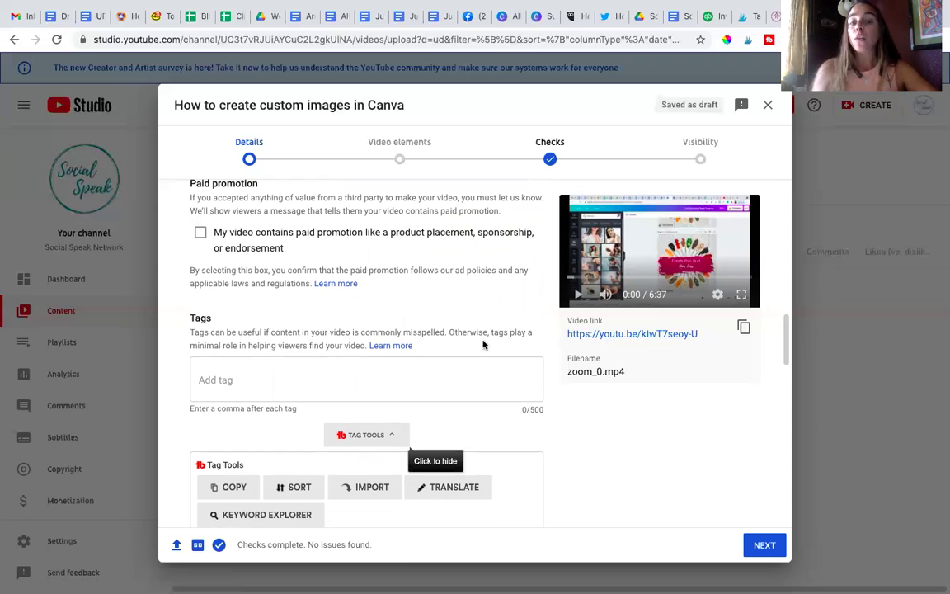
pyautogui.click(345, 371)
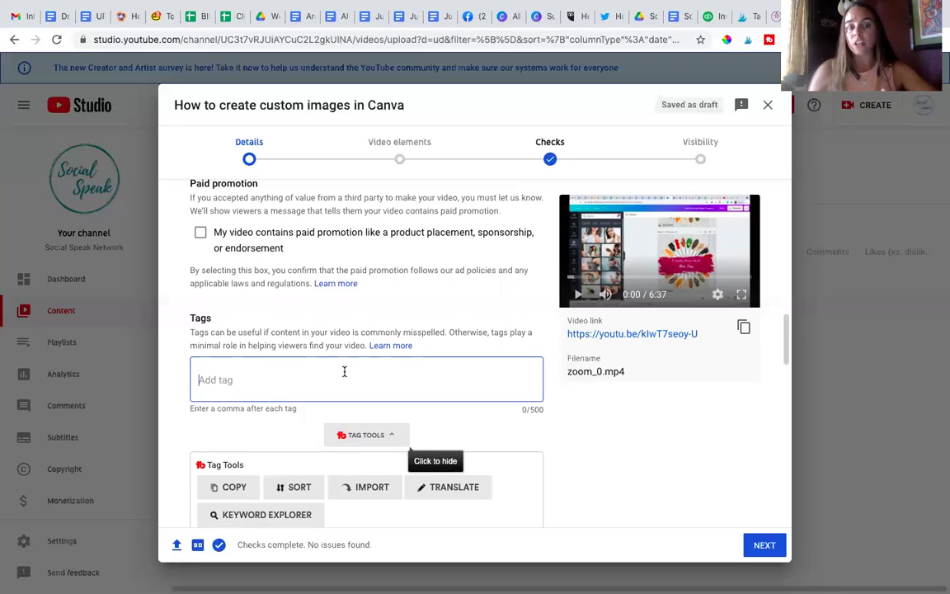
pyautogui.write('canva')
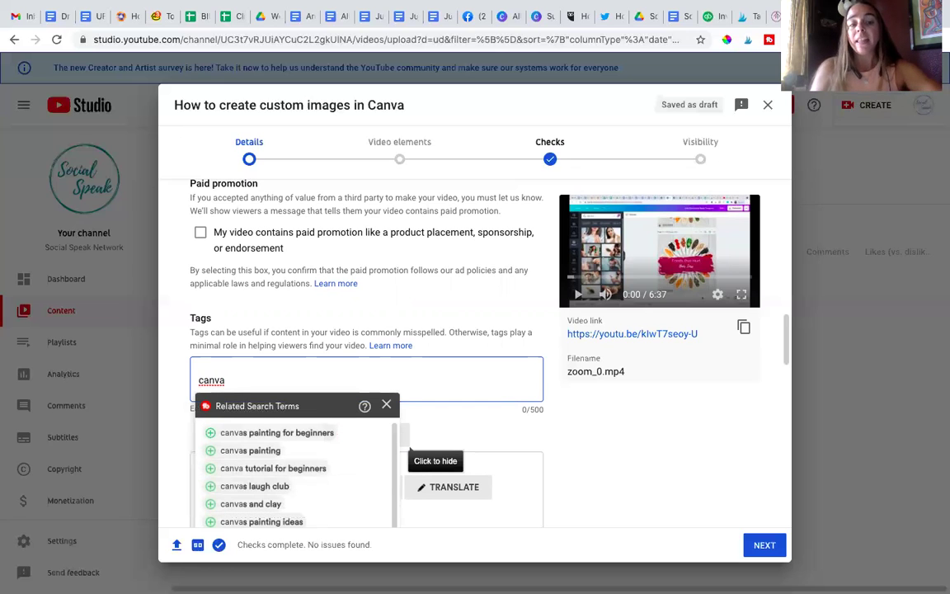
pyautogui.click(302, 473)
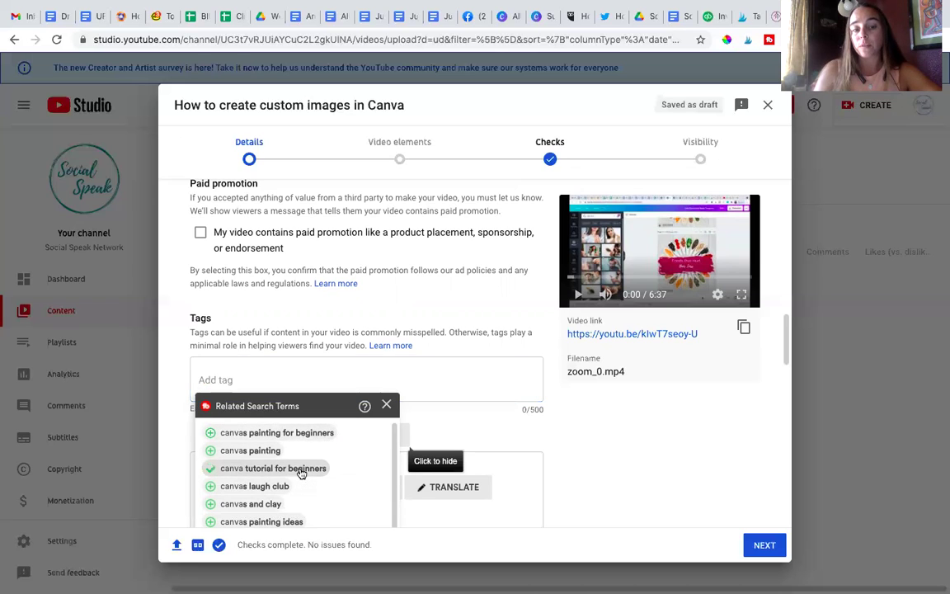
pyautogui.click(388, 405)
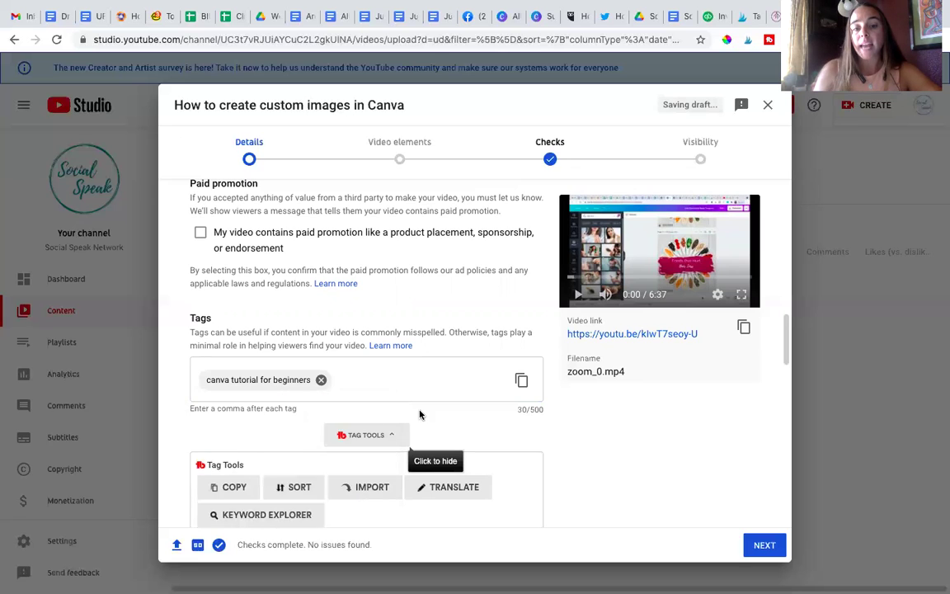
# Sort the recommended tags by keyword score and add the tag "canva tips template".
pyautogui.scroll(-1, 419, 413)
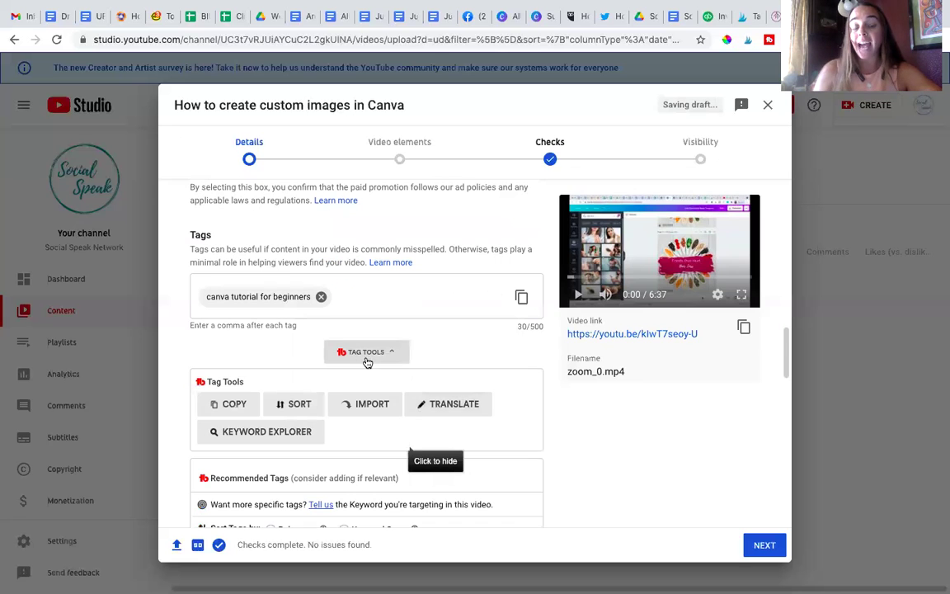
pyautogui.scroll(-1, 365, 363)
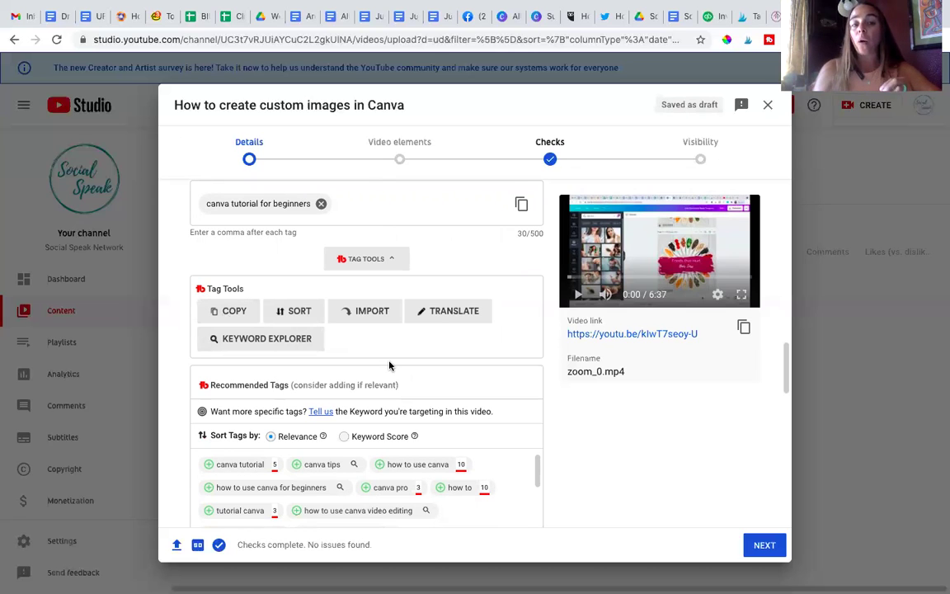
pyautogui.scroll(-3, 389, 365)
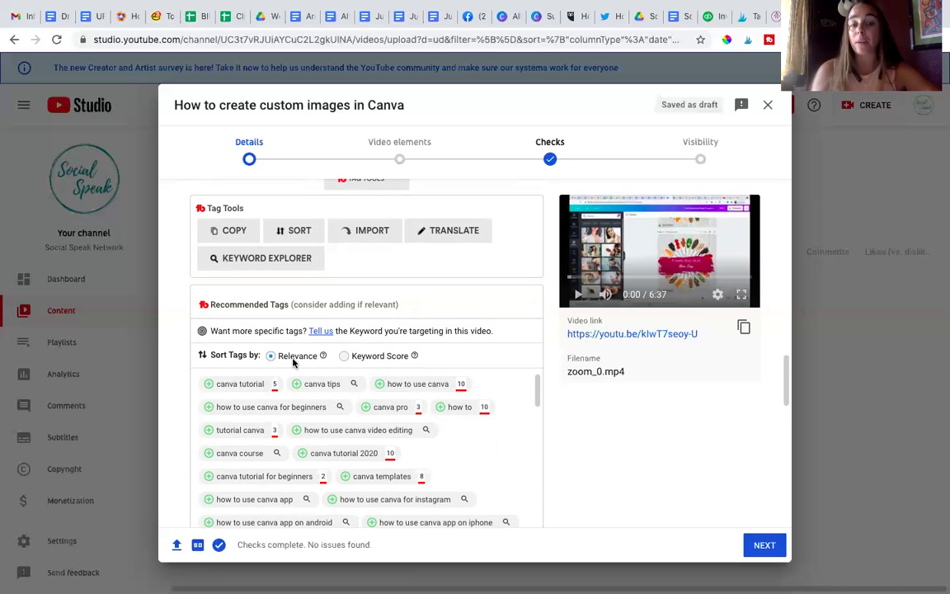
pyautogui.click(345, 356)
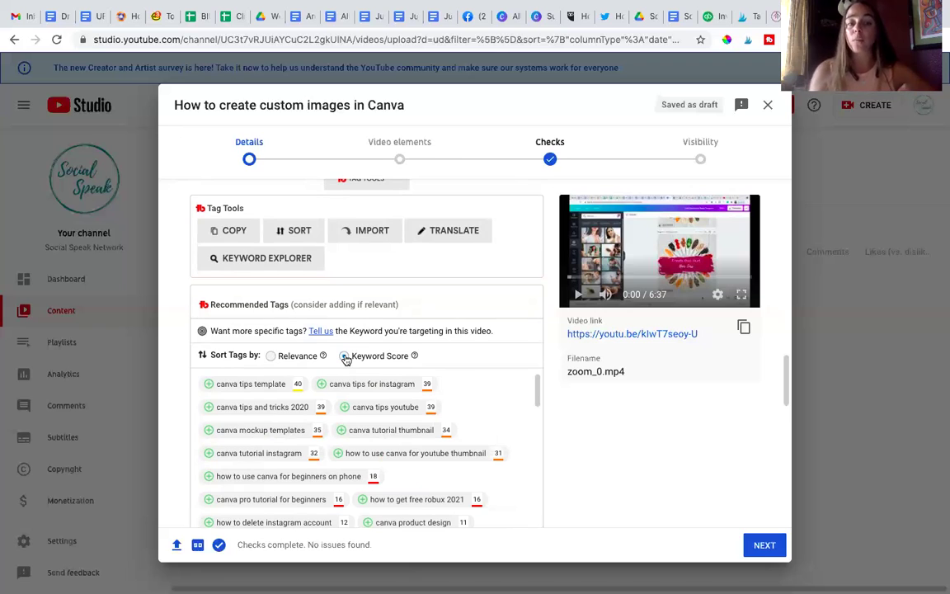
pyautogui.click(264, 385)
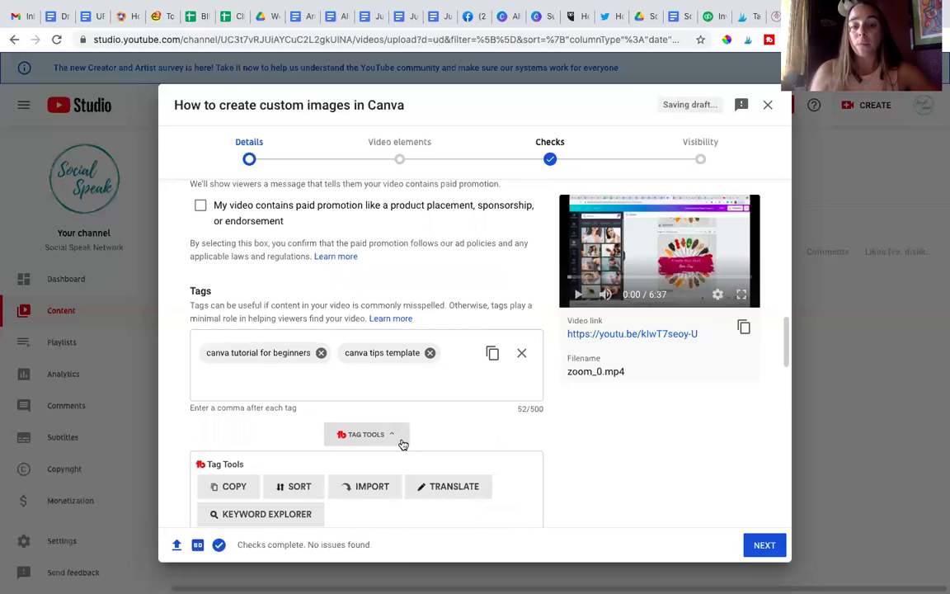
# Add the recommended tags "canva tips for instagram" and "canva tips youtube" to the video.
pyautogui.scroll(-5, 404, 445)
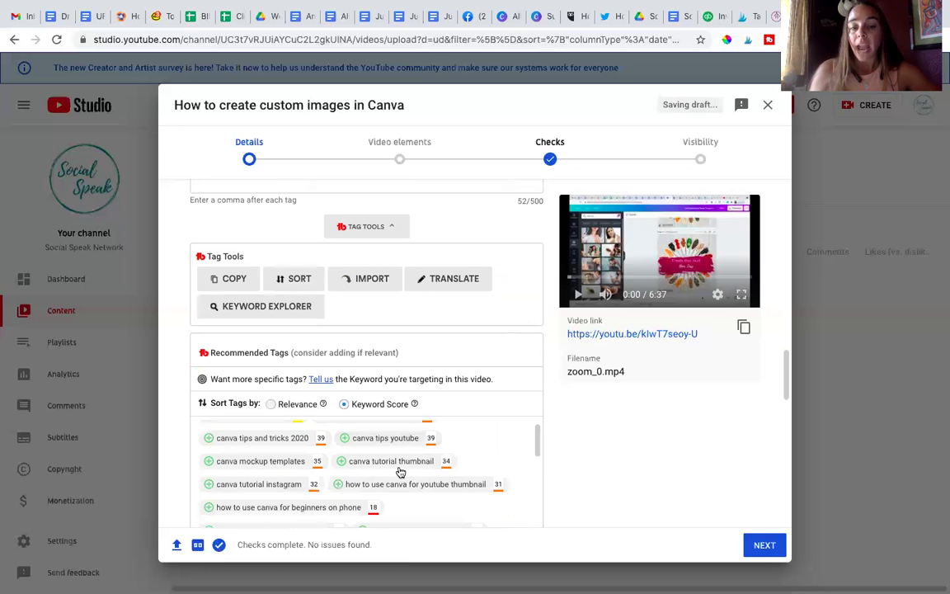
pyautogui.scroll(1, 401, 471)
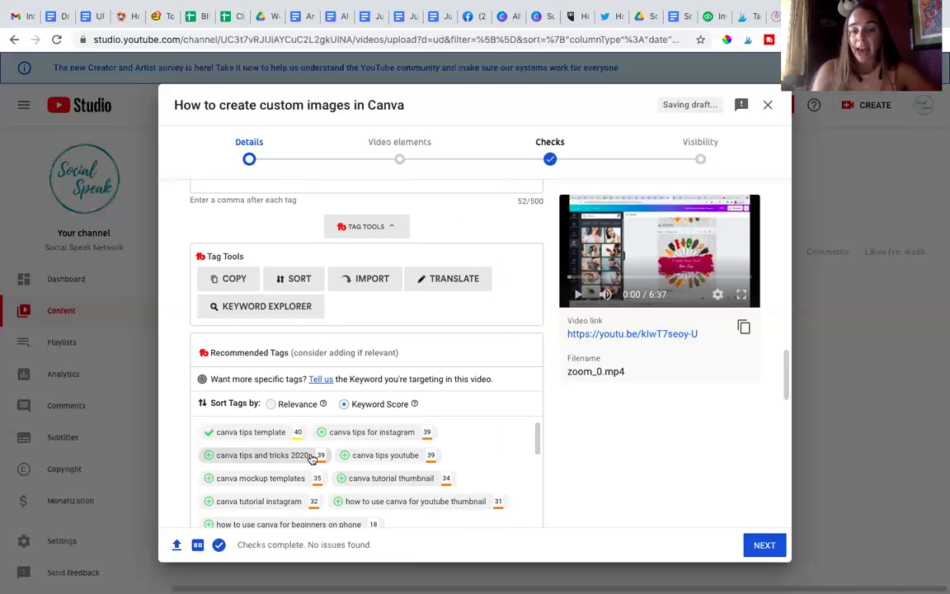
pyautogui.click(356, 439)
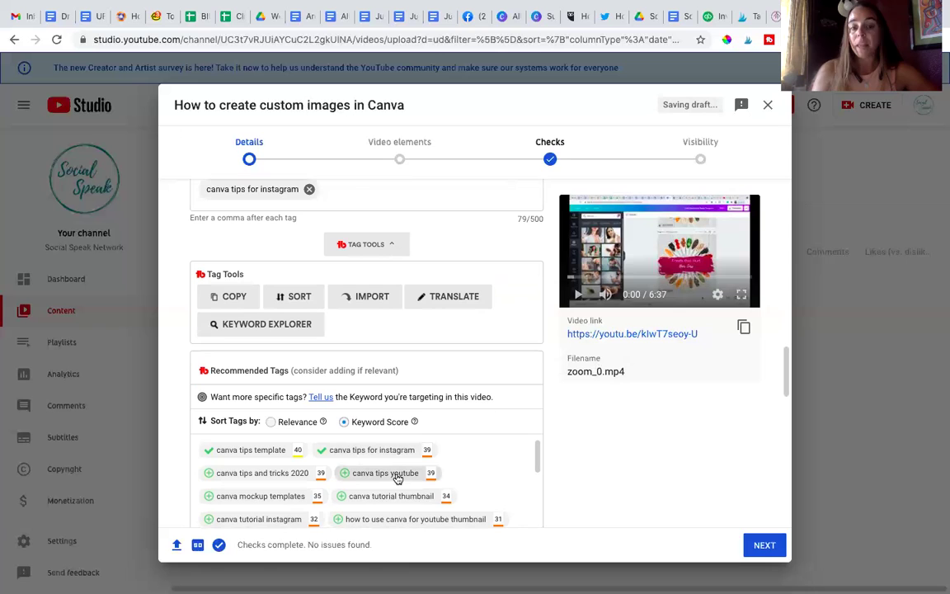
pyautogui.click(397, 476)
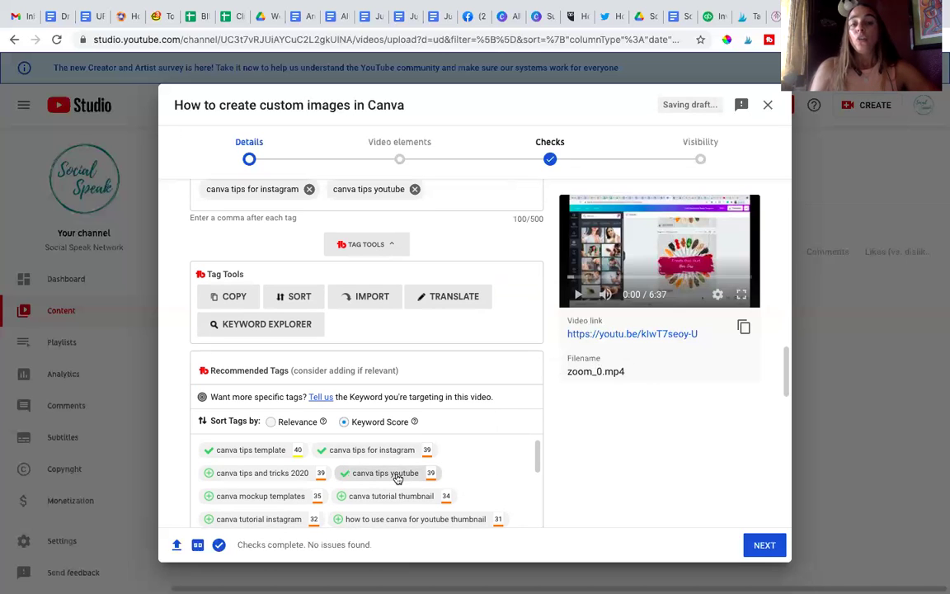
pyautogui.scroll(3, 477, 237)
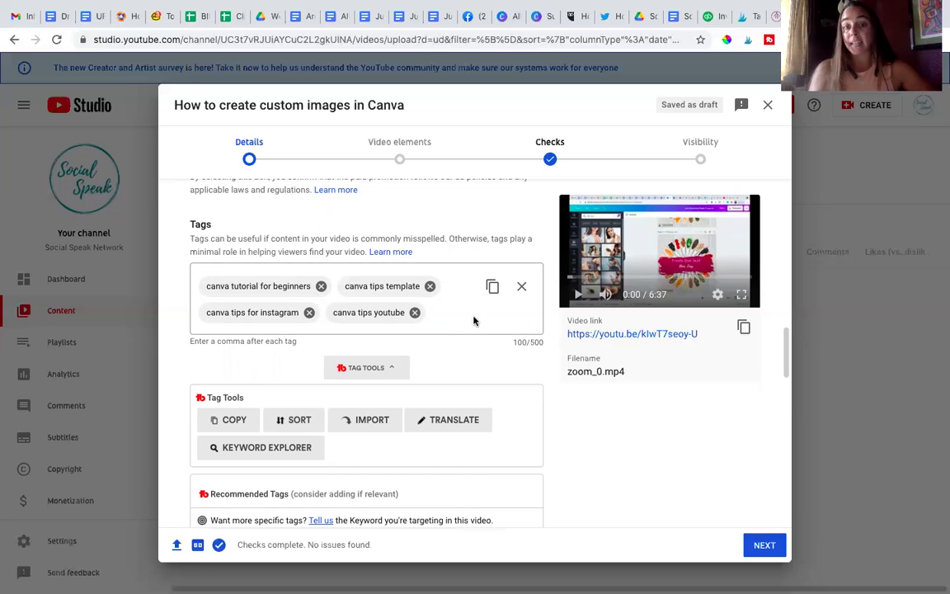
# Add the recommended tags "canva mockup templates" and "canva tutorial instagram" to the video.
pyautogui.scroll(-5, 460, 372)
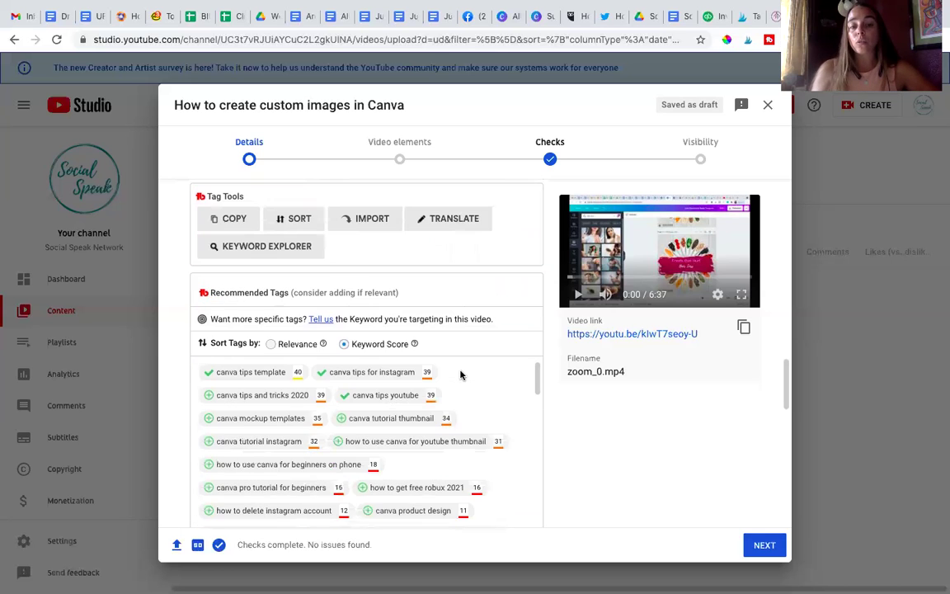
pyautogui.scroll(1, 460, 375)
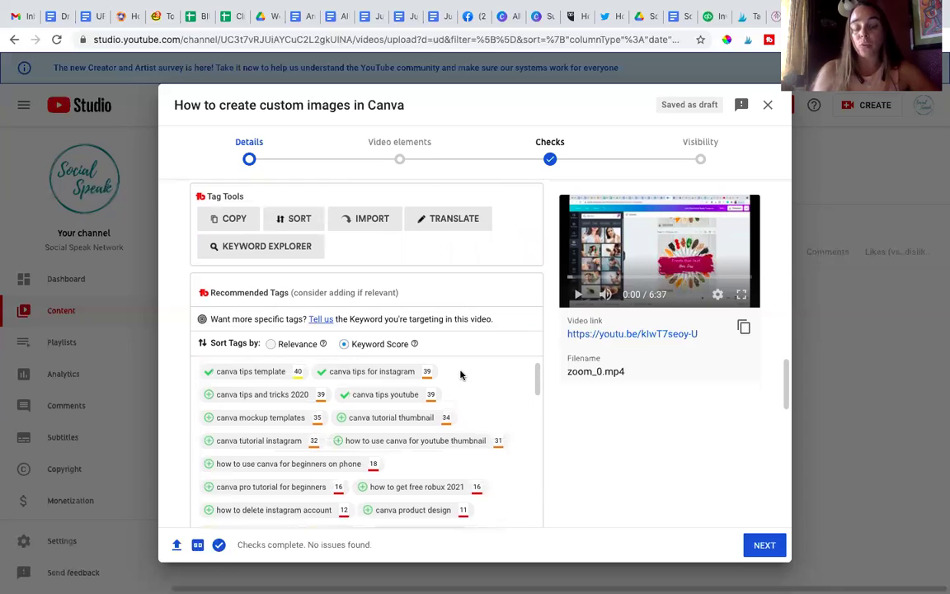
pyautogui.click(297, 418)
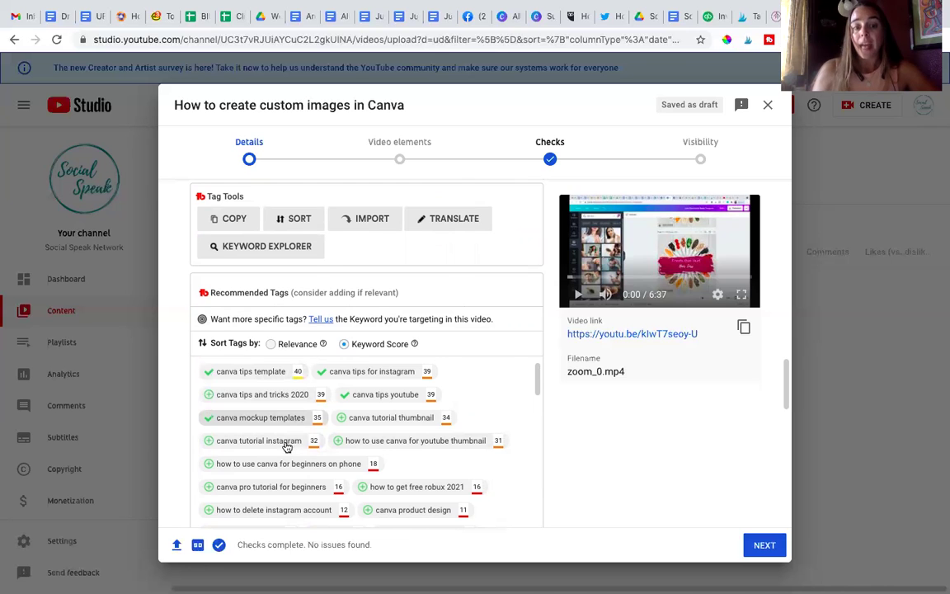
pyautogui.scroll(3, 290, 433)
pyautogui.scroll(-6, 287, 446)
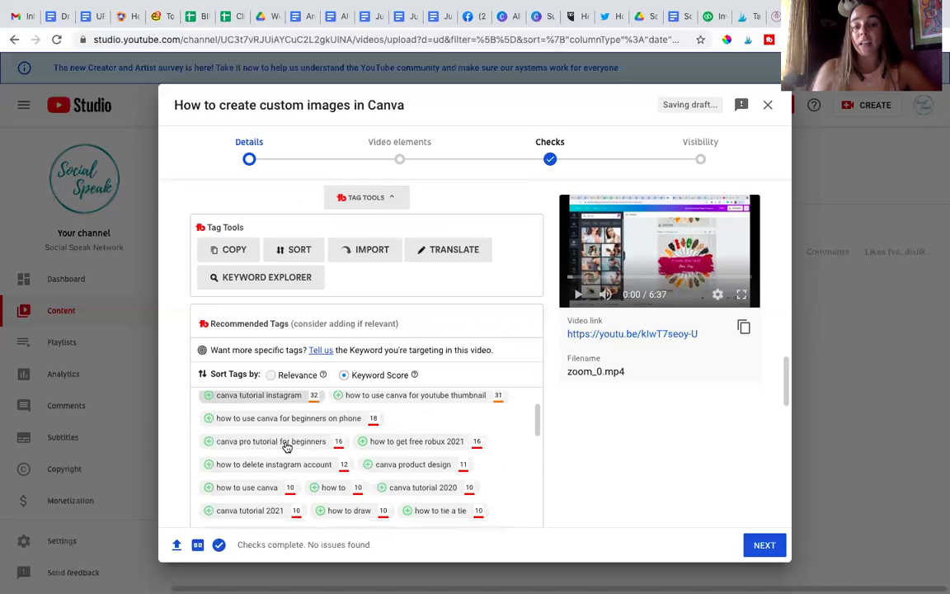
pyautogui.click(271, 422)
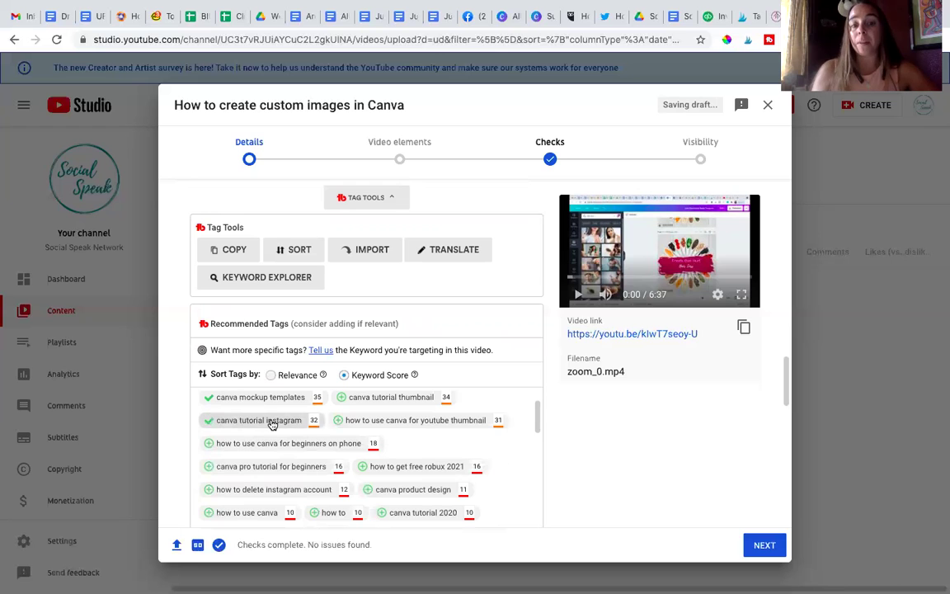
pyautogui.scroll(3, 435, 424)
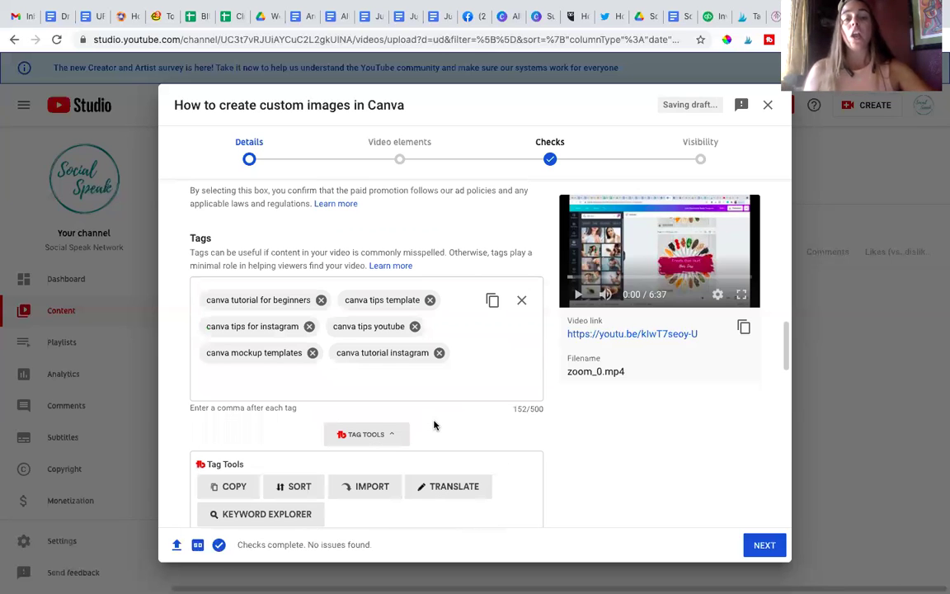
# Add the recommended tag "how to use canva for youtube thumbnail" and continue to the video elements stage.
pyautogui.scroll(-5, 434, 424)
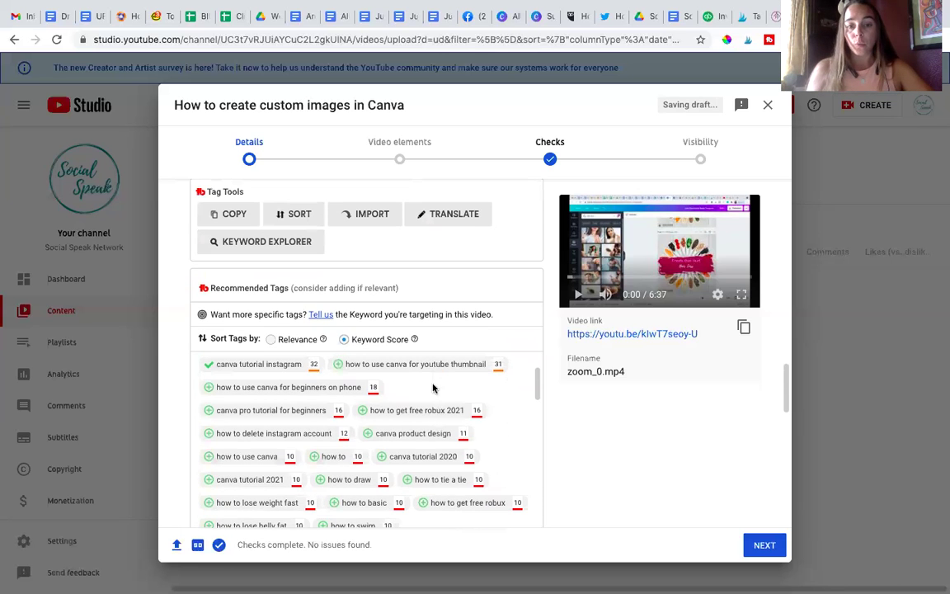
pyautogui.click(433, 364)
pyautogui.scroll(3, 434, 368)
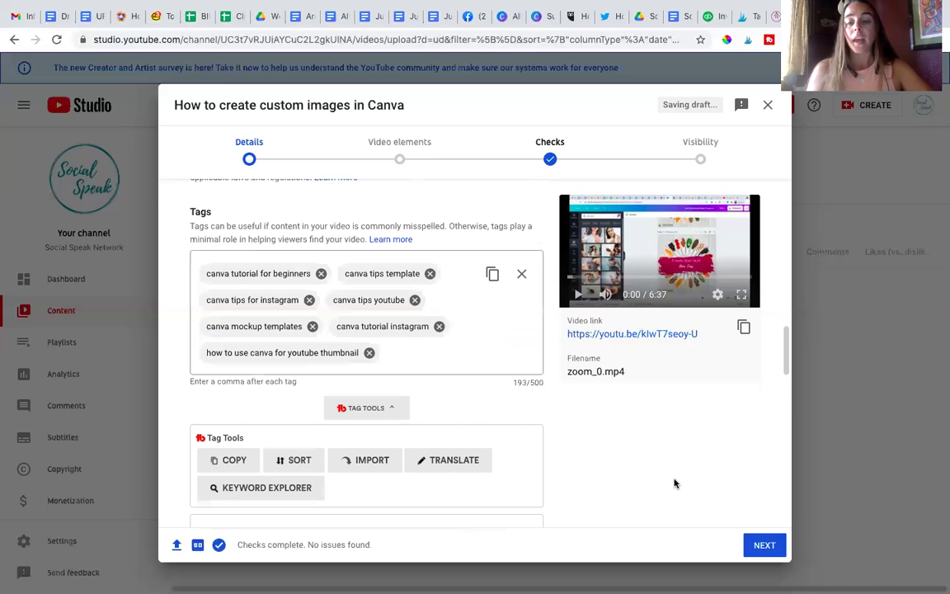
pyautogui.click(764, 547)
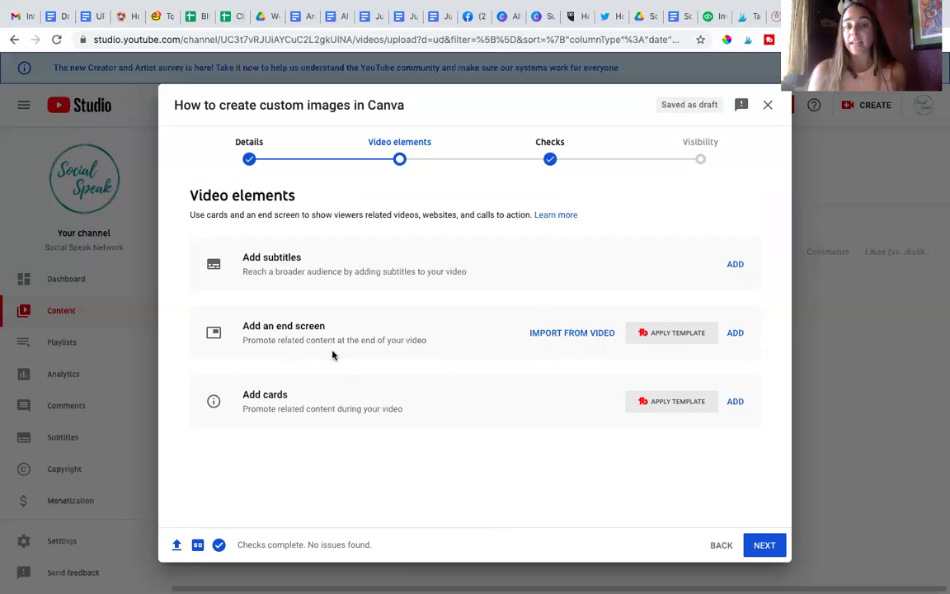
# Try an end screen layout with one video and one subscribe element, preview it along the timeline, and discard the changes.
pyautogui.click(741, 334)
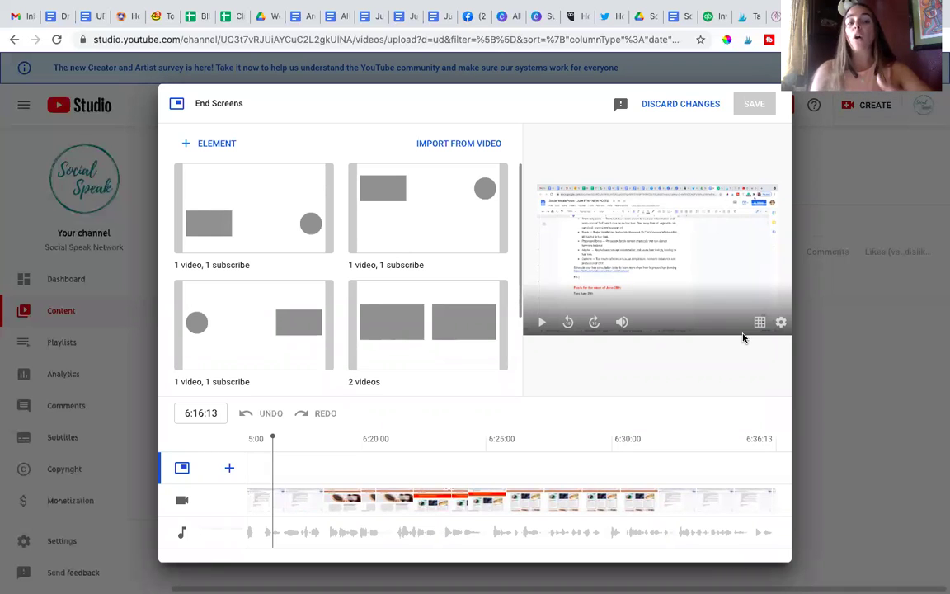
pyautogui.click(264, 211)
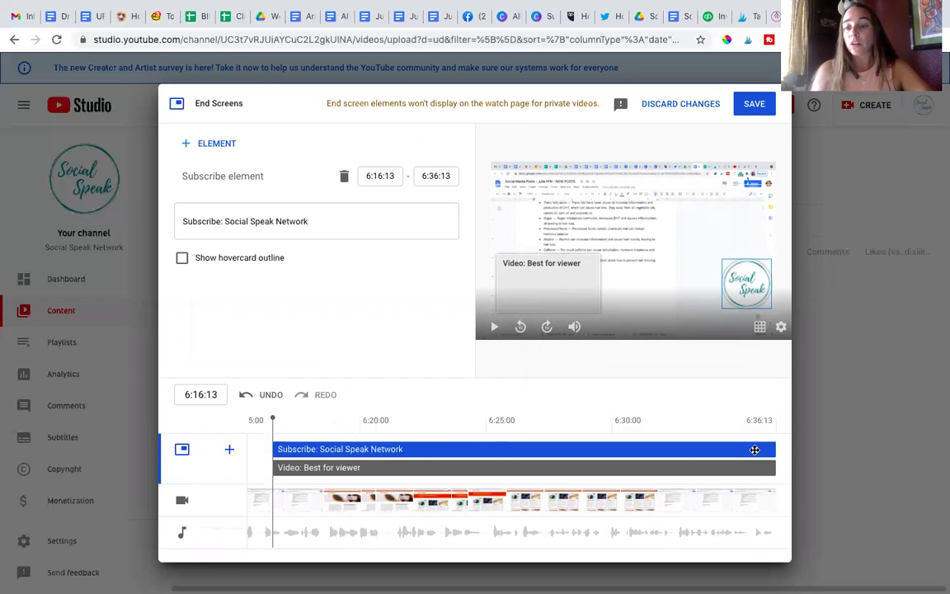
pyautogui.moveTo(272, 420); pyautogui.dragTo(406, 420)
pyautogui.moveTo(579, 431); pyautogui.dragTo(760, 429)
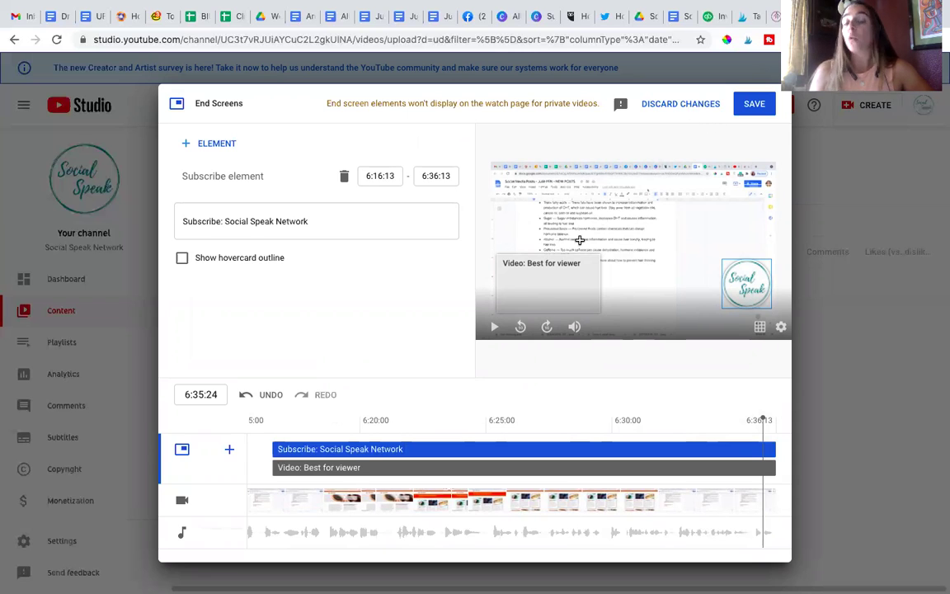
pyautogui.click(694, 106)
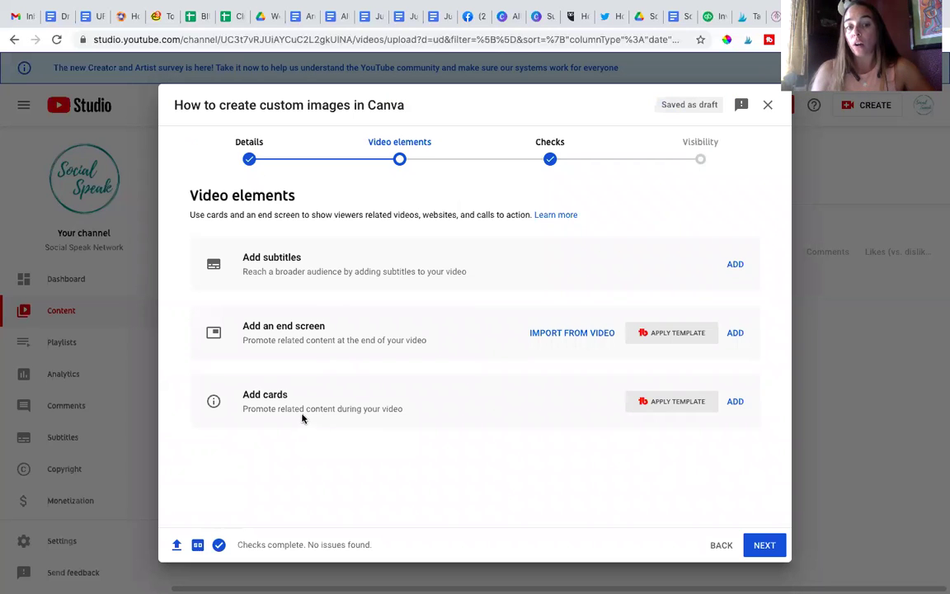
# Try an info card linking to the Healthcare Digital Marketing Tips playlist, preview it on the video, and discard the changes.
pyautogui.click(734, 401)
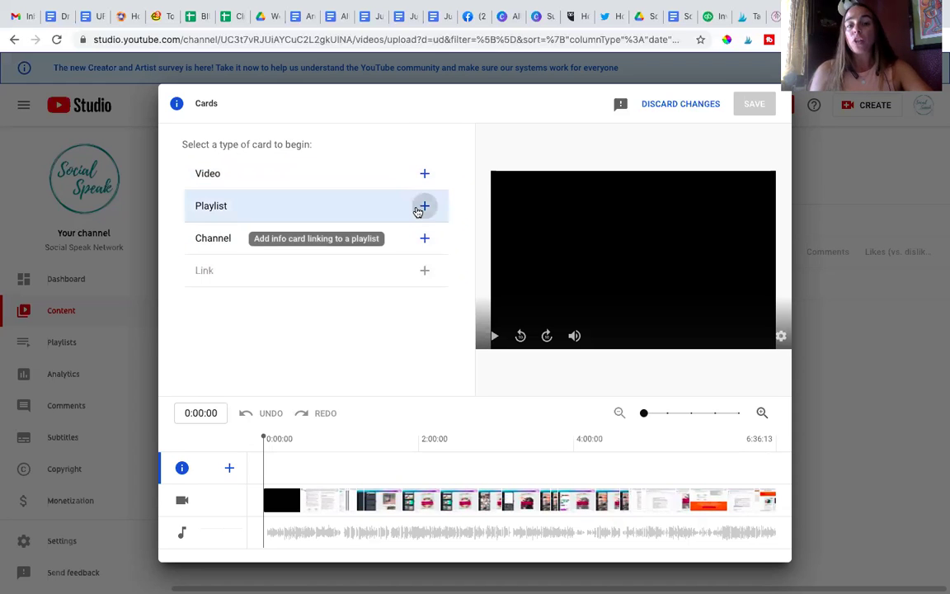
pyautogui.click(423, 206)
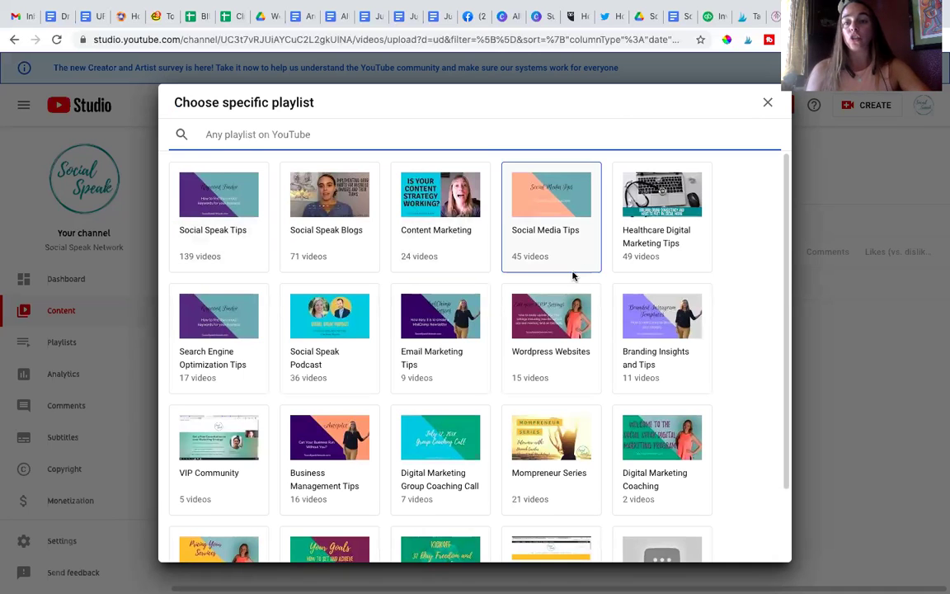
pyautogui.click(657, 254)
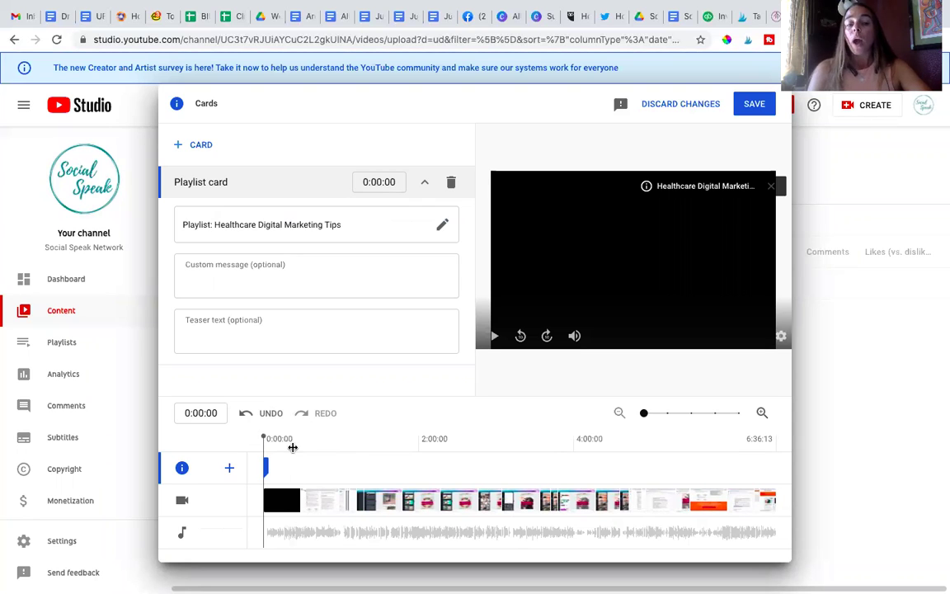
pyautogui.click(396, 494)
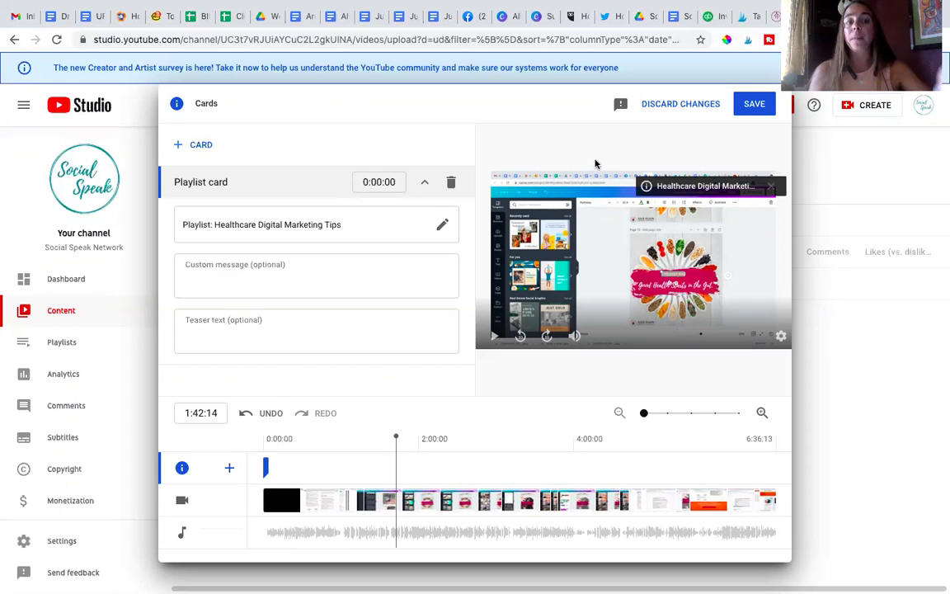
pyautogui.click(659, 106)
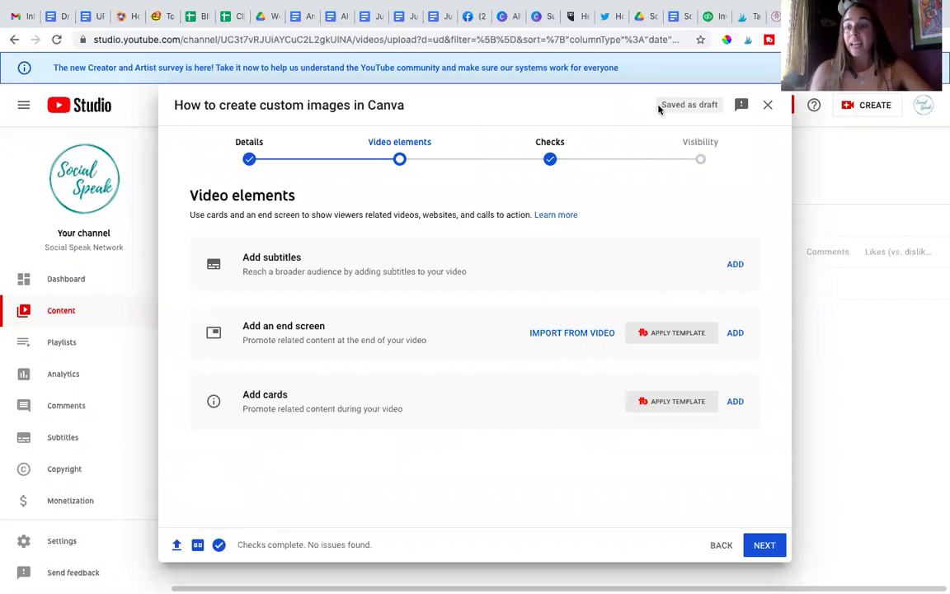
# Continue past the checks to the visibility stage, revisiting the video elements stage once before returning to visibility.
pyautogui.click(764, 546)
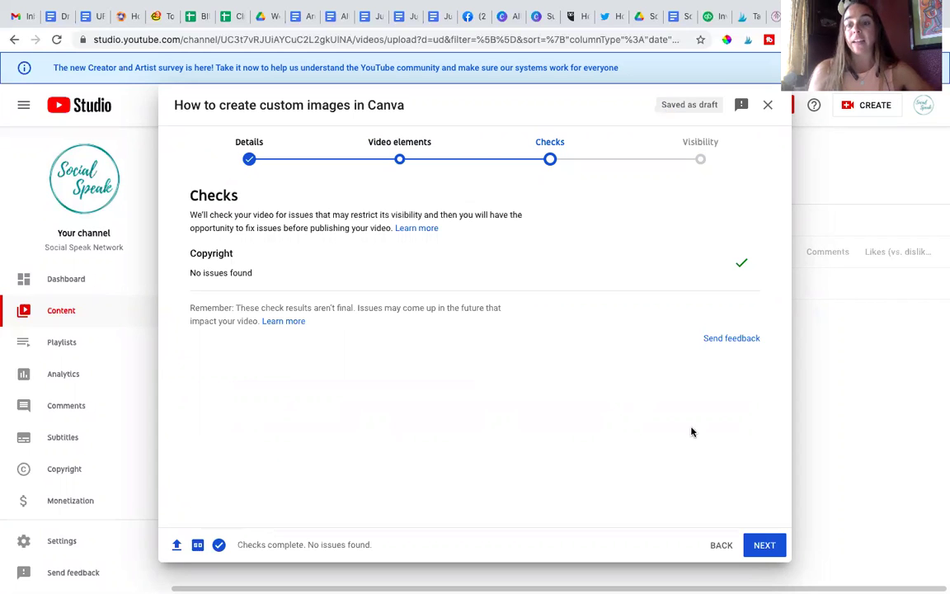
pyautogui.click(763, 545)
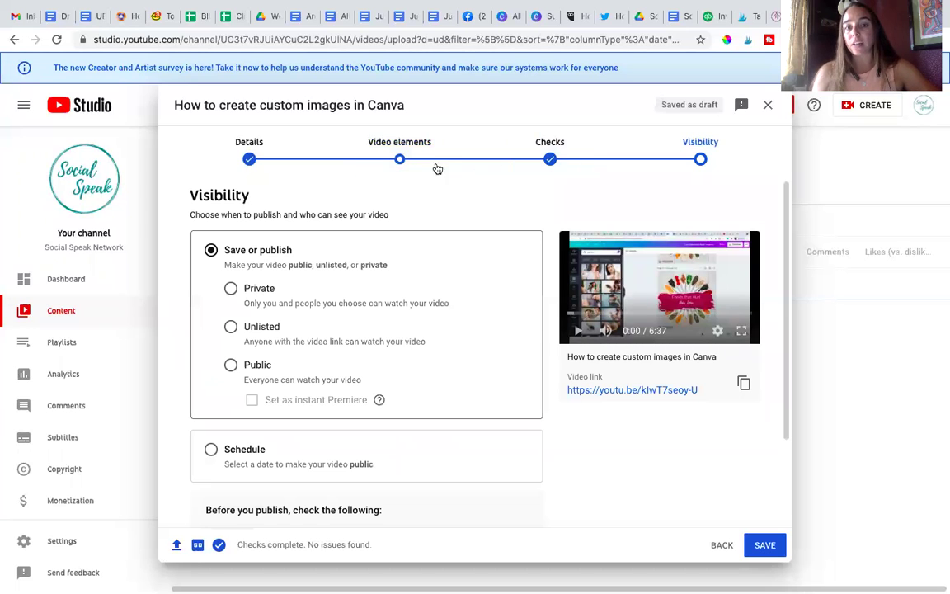
pyautogui.click(399, 162)
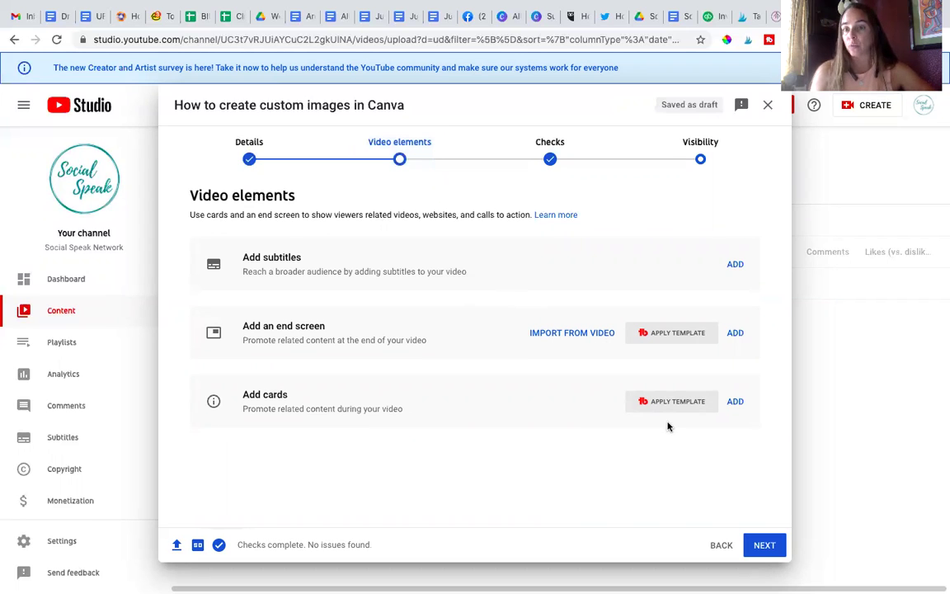
pyautogui.click(765, 545)
pyautogui.click(765, 546)
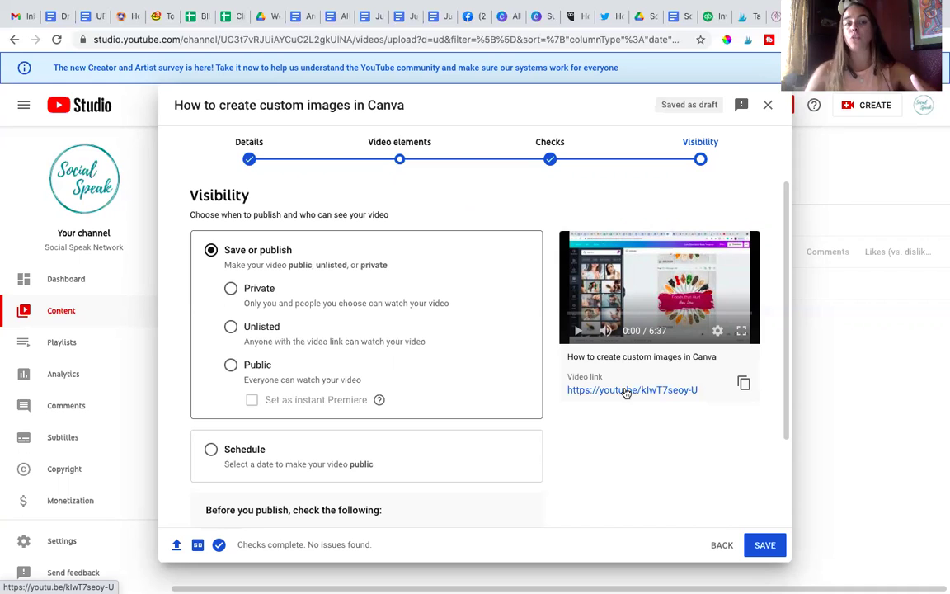
# Set the video's visibility to Unlisted and save the upload.
pyautogui.click(230, 327)
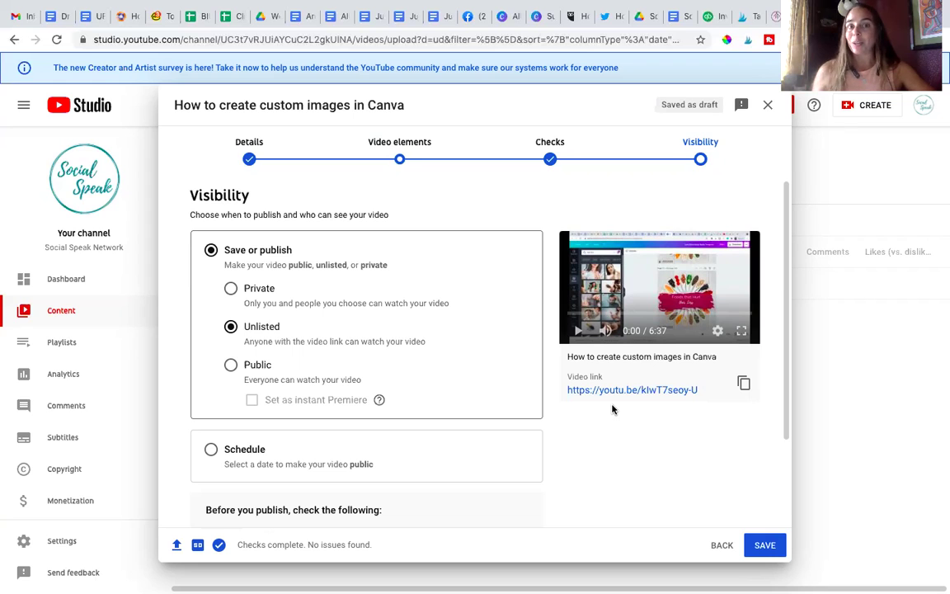
pyautogui.click(258, 295)
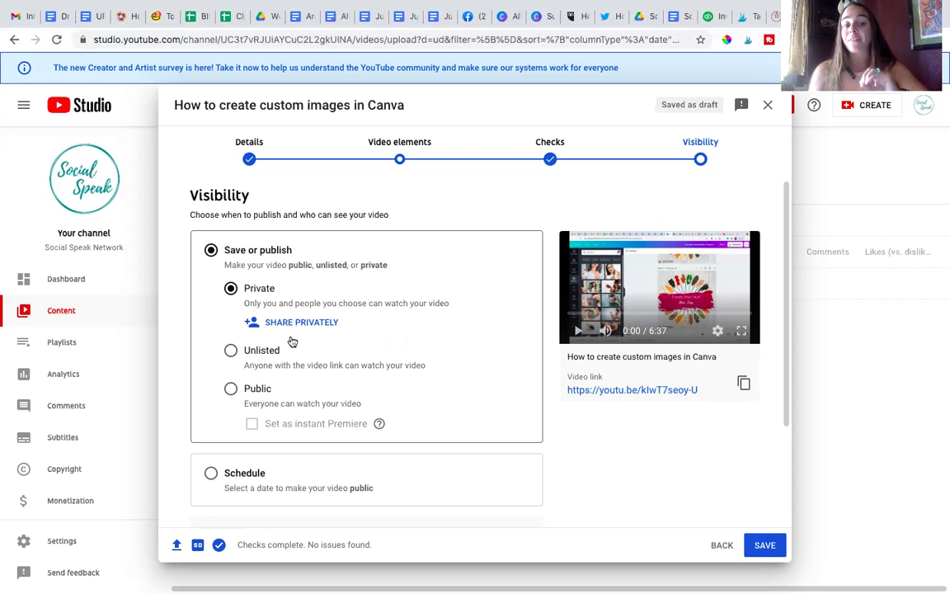
pyautogui.click(231, 351)
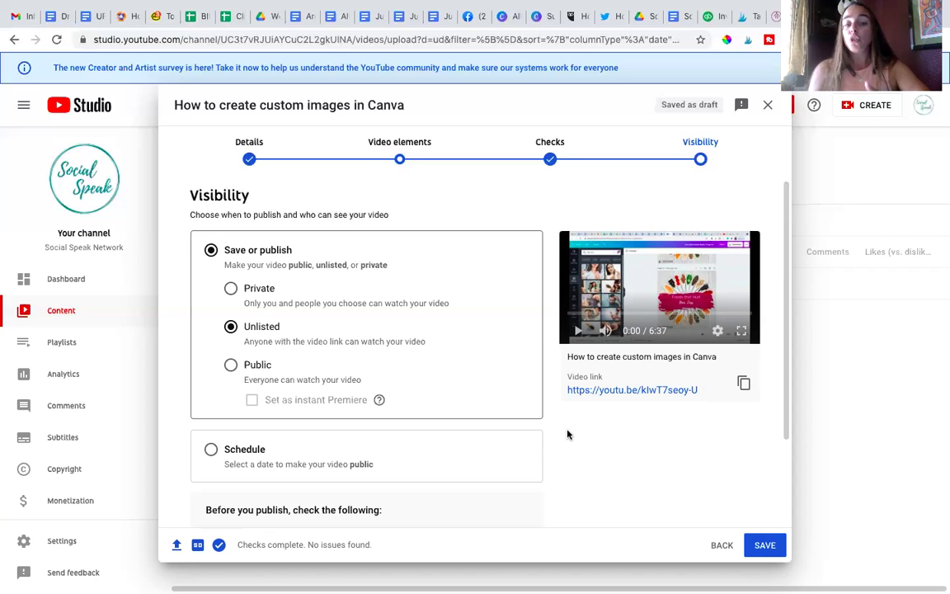
pyautogui.scroll(-3, 567, 434)
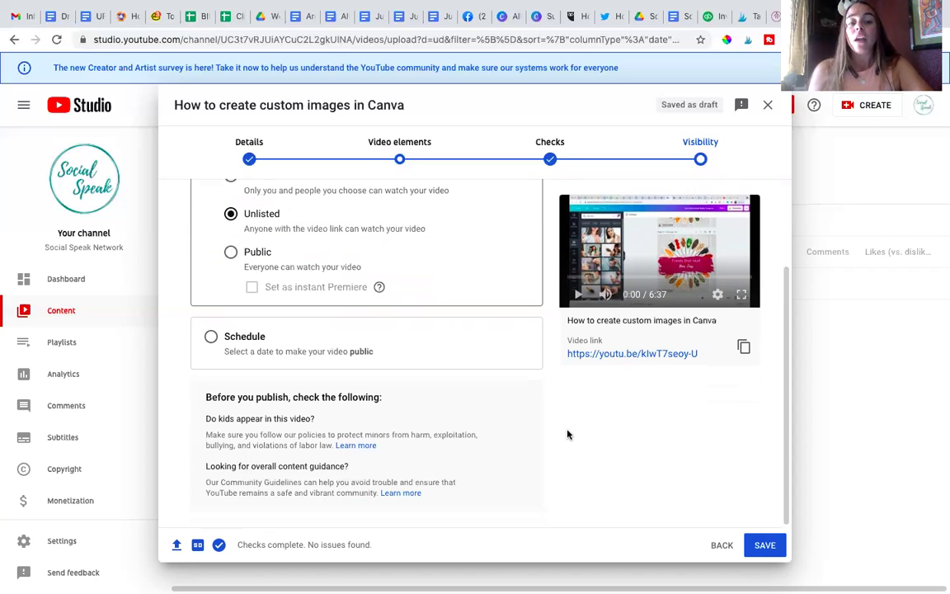
pyautogui.click(765, 544)
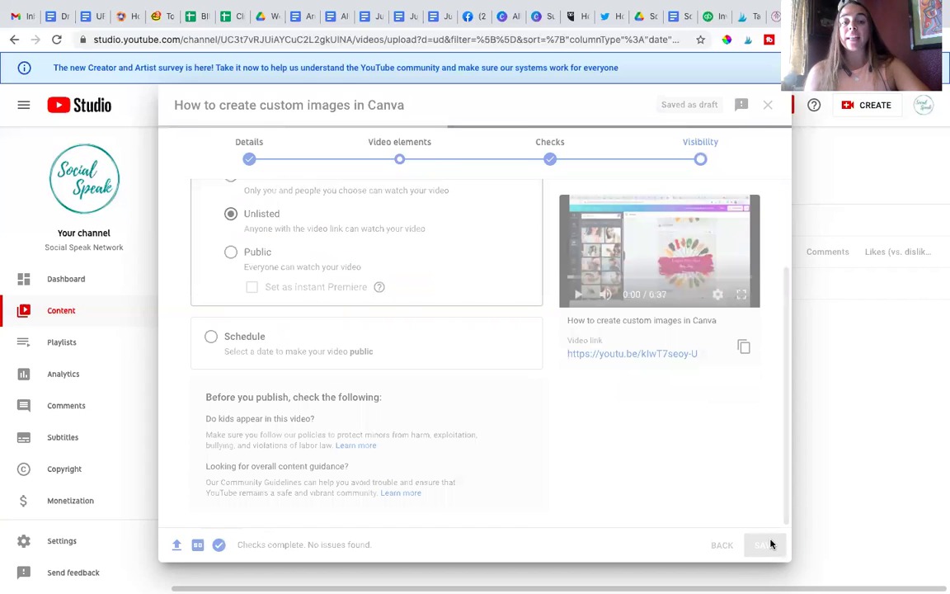